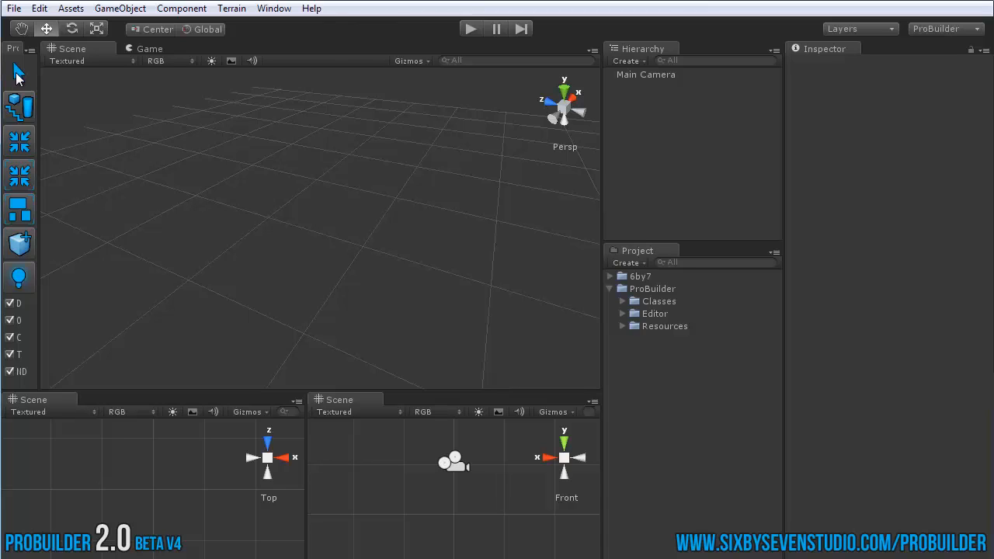
Step: Create a new default ProBuilder cube in the scene
scroll(146, 242, down, 2)
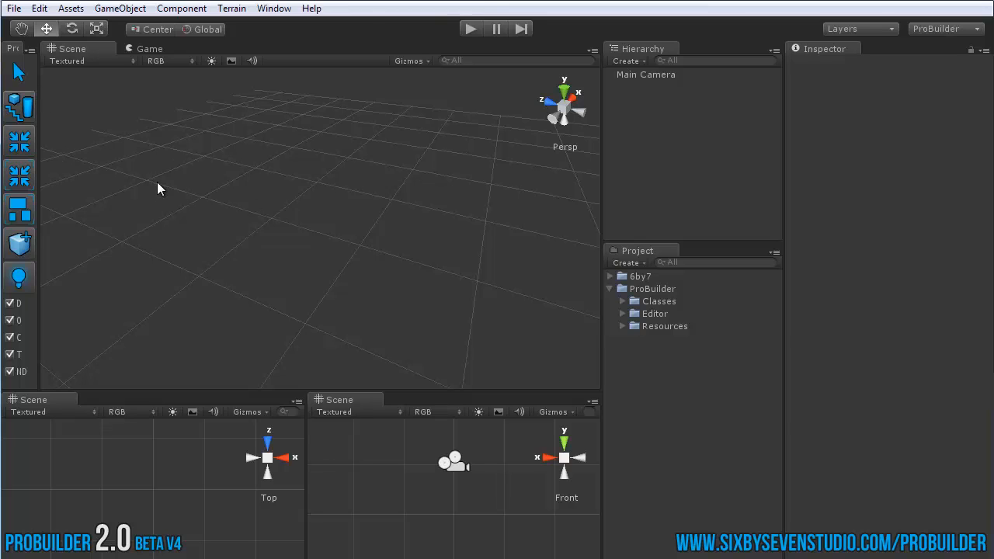
key(ctrl+k)
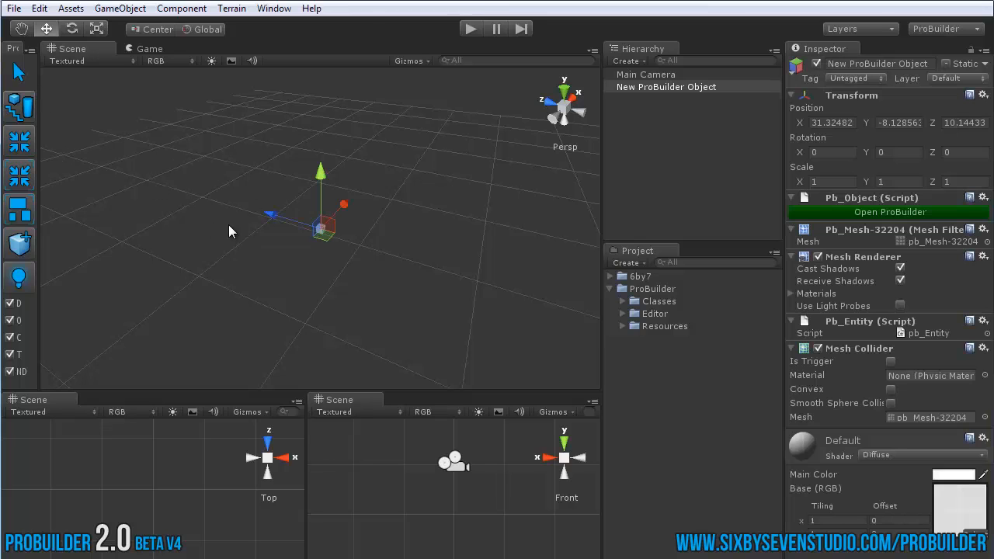
key(f)
alt+drag(475, 289, 420, 250)
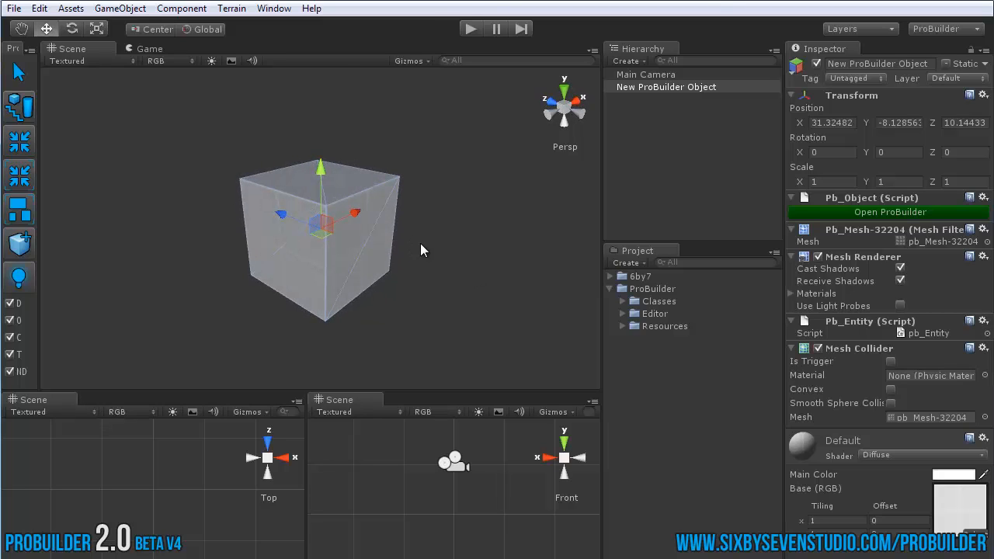
mouse_move(399, 263)
middle_down()
mouse_move(471, 280)
mouse_move(431, 288)
mouse_move(407, 273)
middle_up()
scroll(410, 279, up, 2)
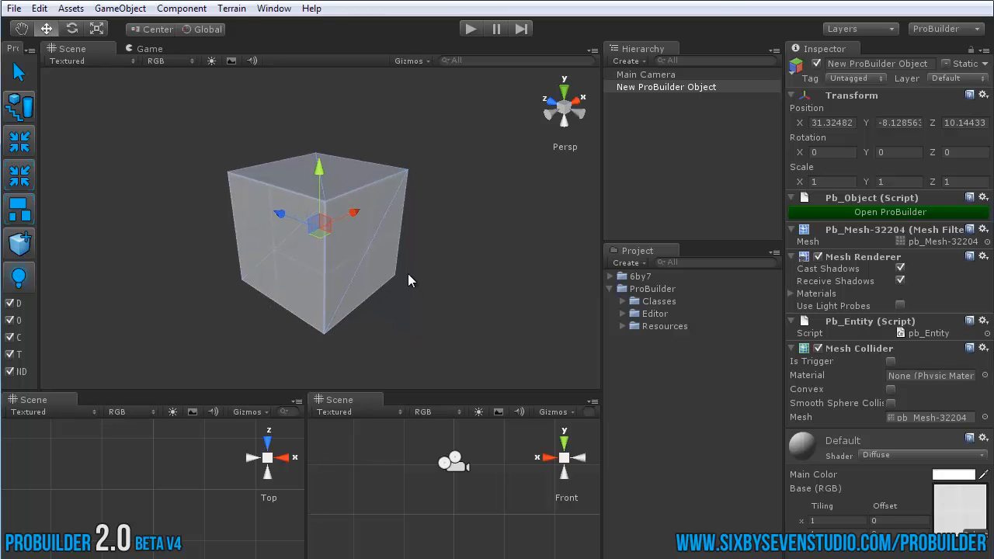
middle_drag(391, 262, 401, 265)
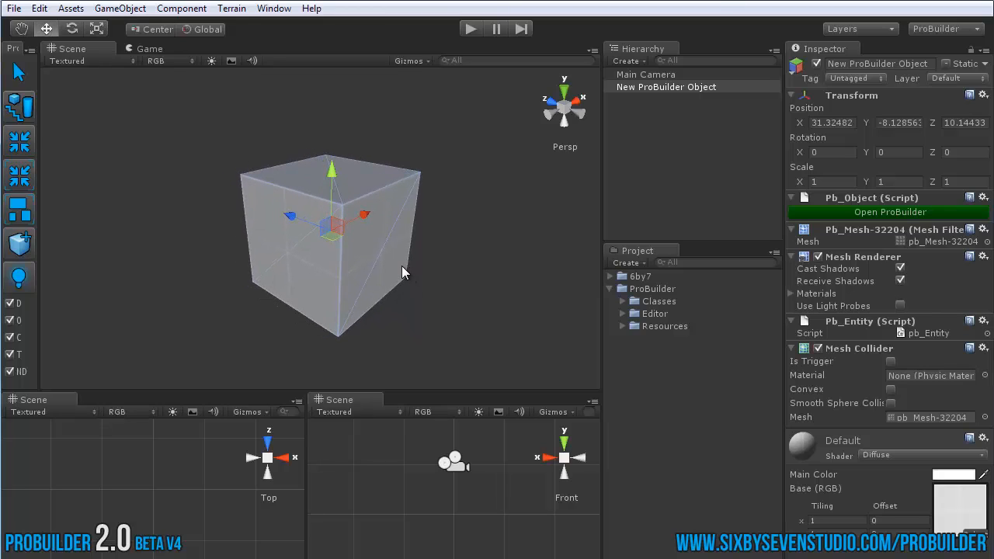
Step: Switch the cube to face editing and pull one side face outward to stretch it into a longer box
key(g)
key(h)
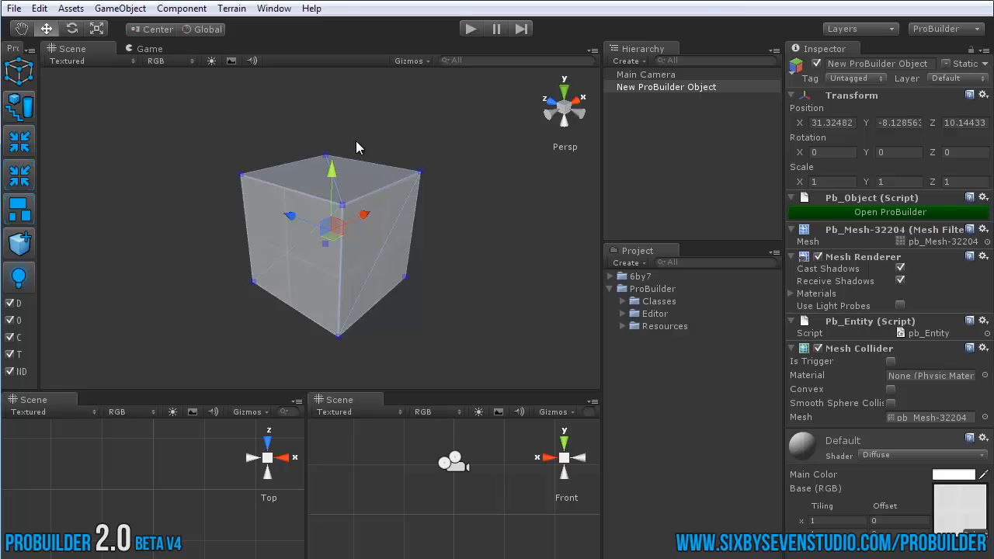
key(h)
click(399, 210)
click(327, 183)
click(301, 235)
click(378, 240)
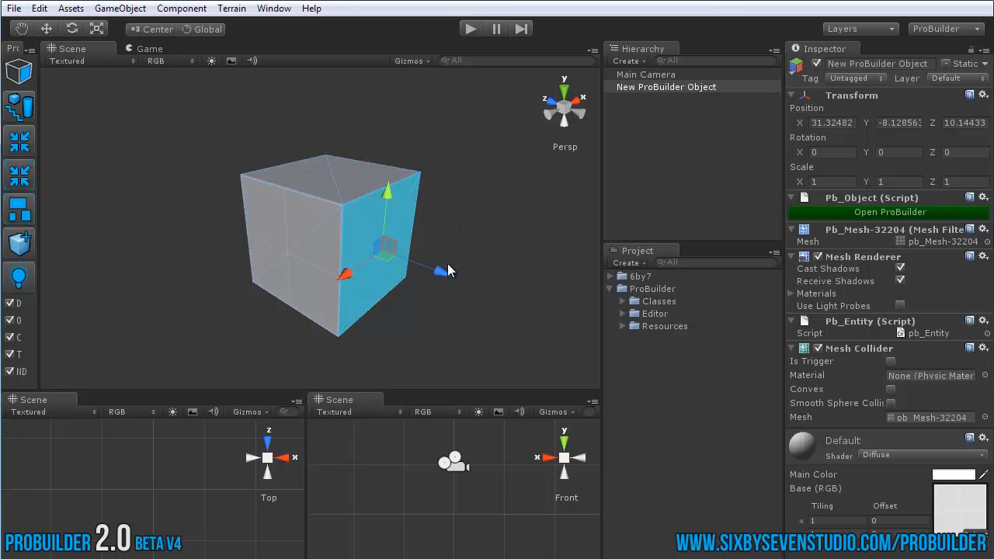
drag(448, 264, 544, 314)
Step: Raise the box's top face to make the block roughly twice as tall
click(345, 190)
scroll(365, 184, down, 5)
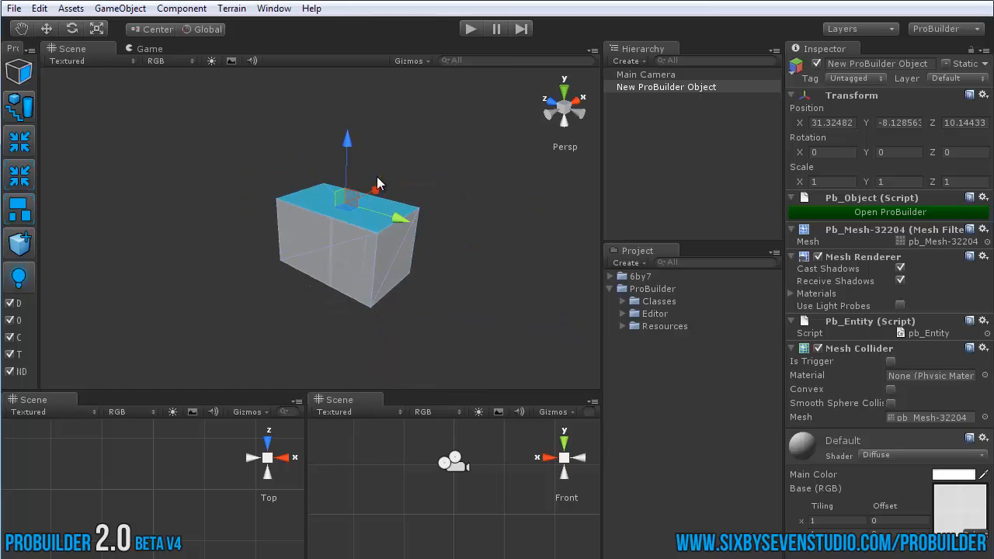
drag(347, 142, 356, 160)
Step: Switch to vertex editing and shift the vertices at one end of the block to form a sloping side
key(h)
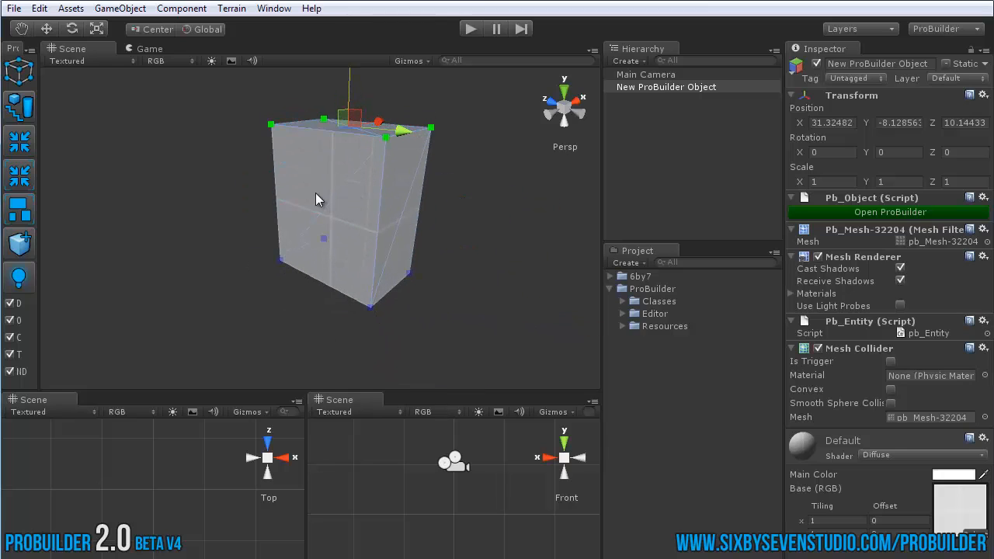
click(306, 207)
click(417, 179)
drag(448, 231, 489, 258)
drag(512, 105, 396, 161)
Step: Add more of the sloped block's vertices to the selection and clear the selection
alt+drag(419, 164, 359, 191)
shift+drag(236, 211, 352, 287)
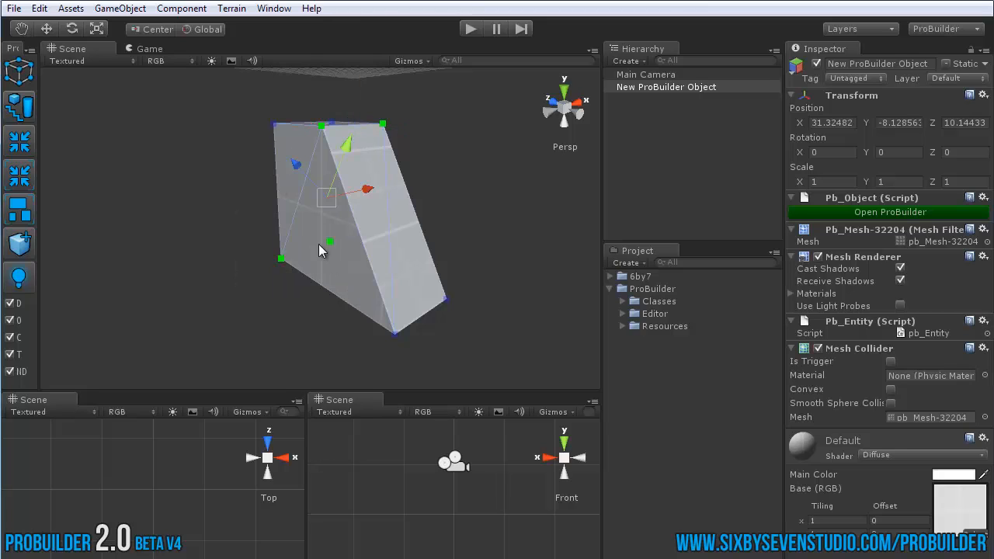
alt+drag(264, 239, 345, 257)
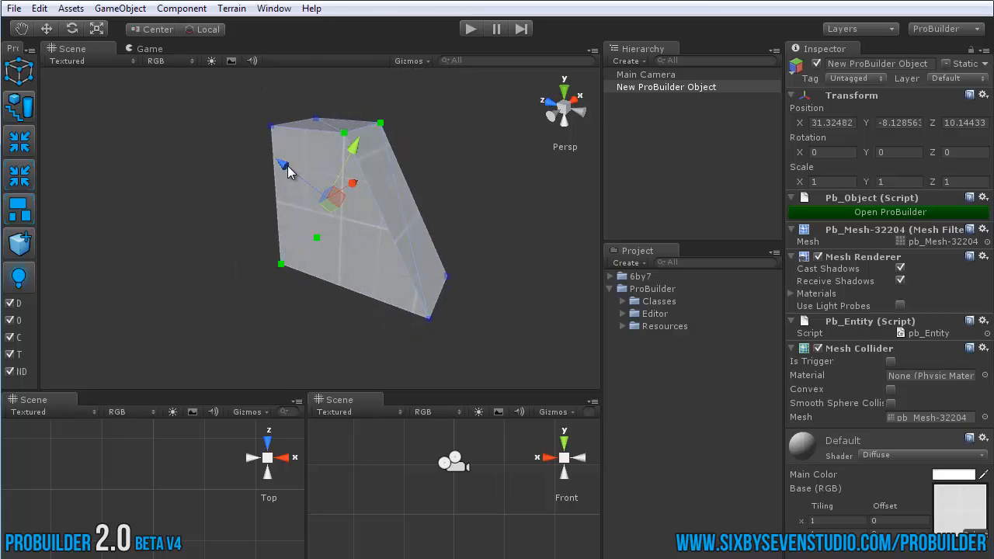
alt+drag(302, 120, 288, 185)
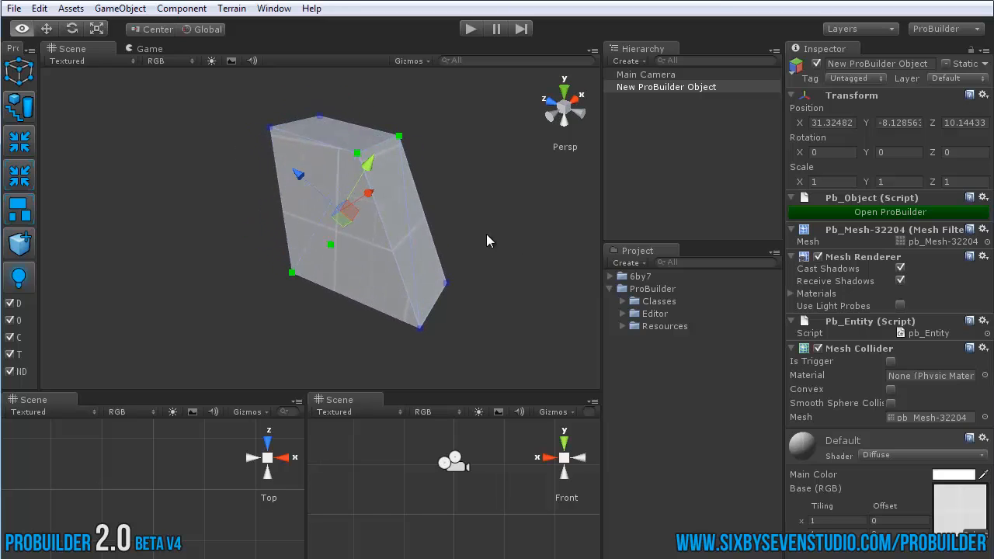
mouse_move(486, 233)
alt+mouse_down()
mouse_move(431, 217)
mouse_move(492, 230)
alt+mouse_up()
click(446, 200)
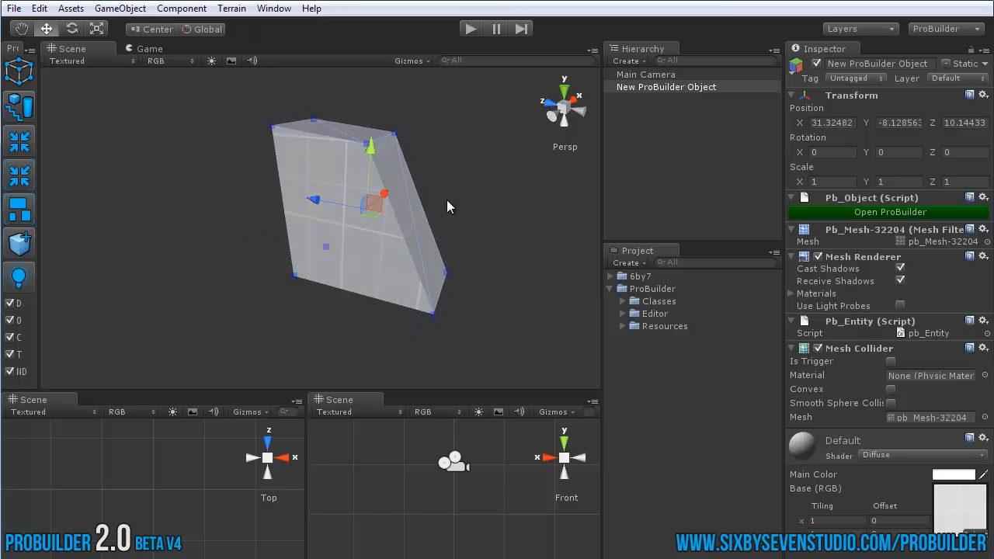
alt+drag(482, 195, 370, 230)
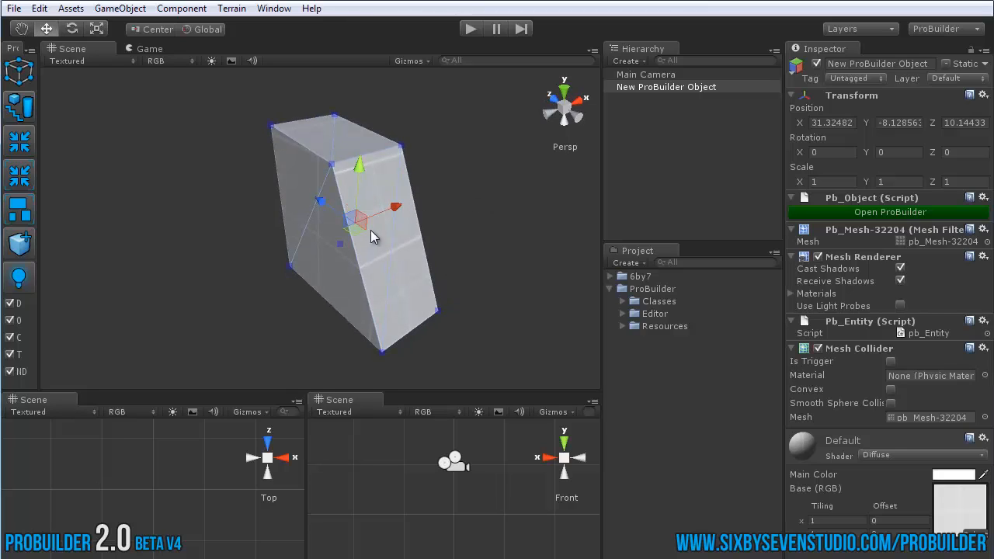
alt+drag(505, 251, 483, 239)
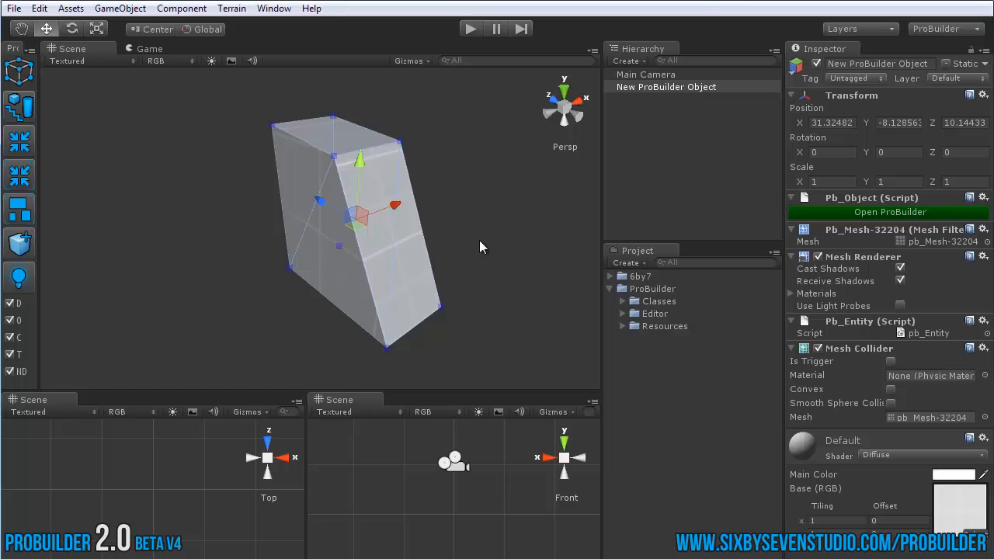
Step: Open the Texture Editor and select the block's sloping face for texture editing
key(j)
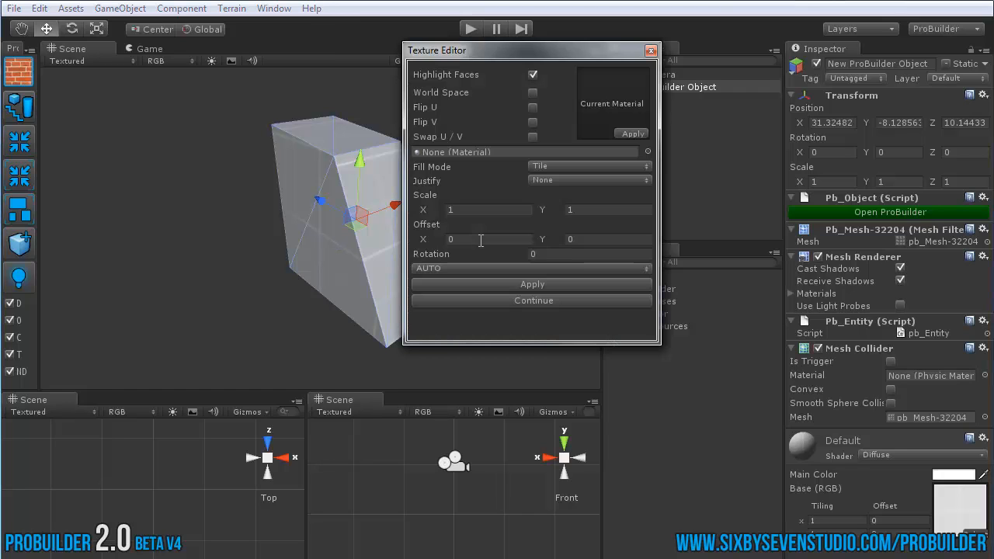
drag(496, 53, 730, 102)
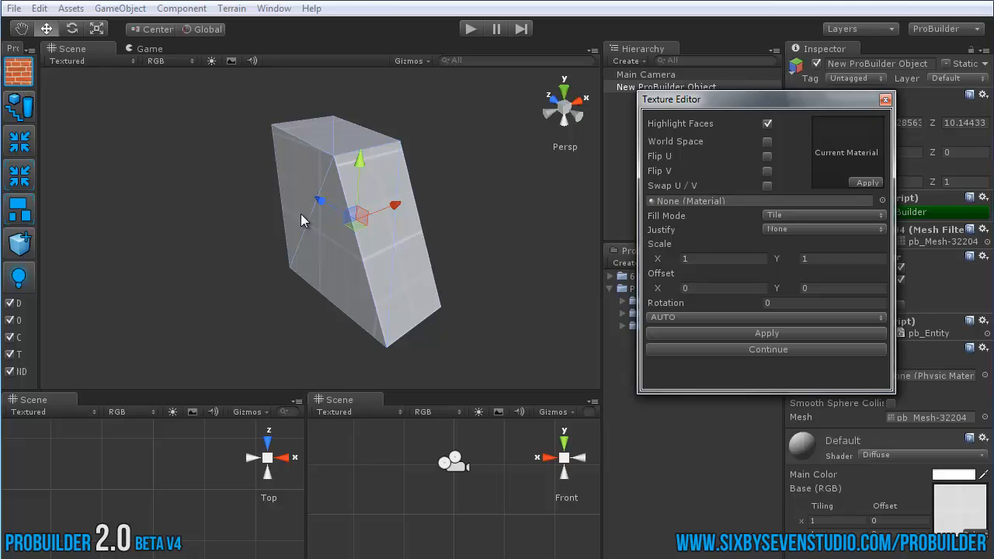
alt+drag(302, 216, 384, 275)
middle_drag(412, 269, 387, 271)
scroll(387, 271, up, 4)
alt+drag(426, 284, 406, 261)
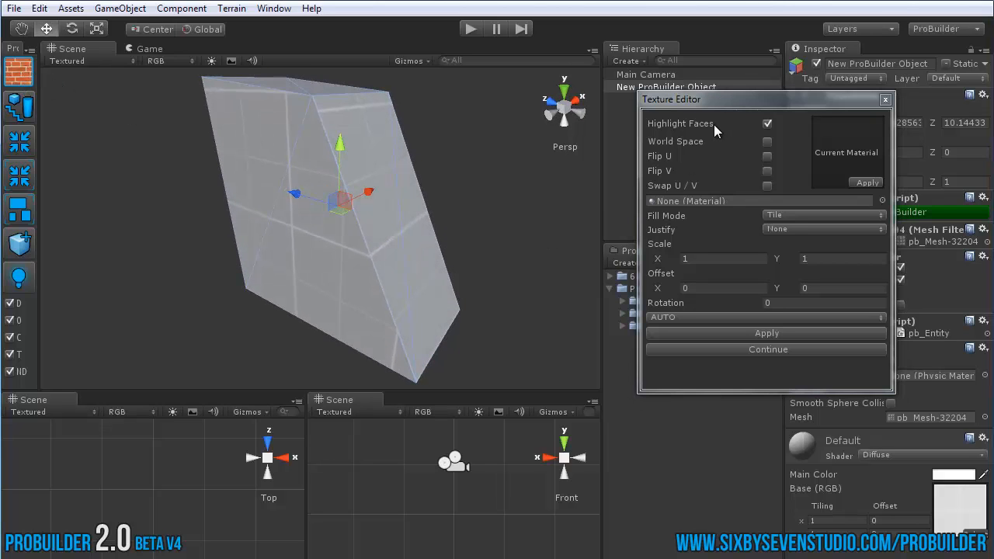
drag(748, 93, 726, 88)
click(404, 245)
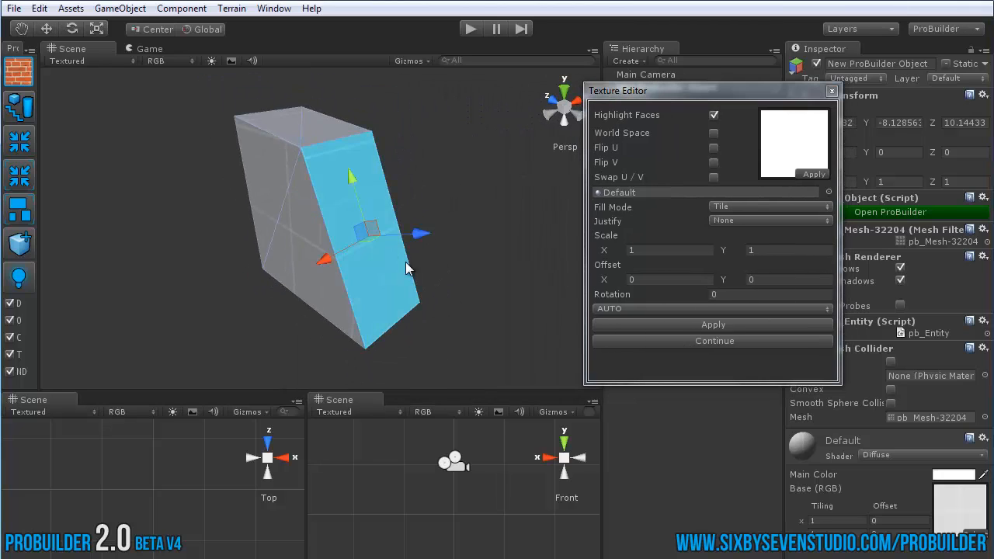
Step: Rotate the sloping face's texture about 16.28 degrees, with an offset of about X 0.14 and Y 0.02, and close the Texture Editor
alt+drag(405, 262, 397, 210)
key(e)
alt+drag(377, 145, 489, 207)
scroll(469, 167, up, 4)
scroll(488, 207, down, 4)
click(832, 91)
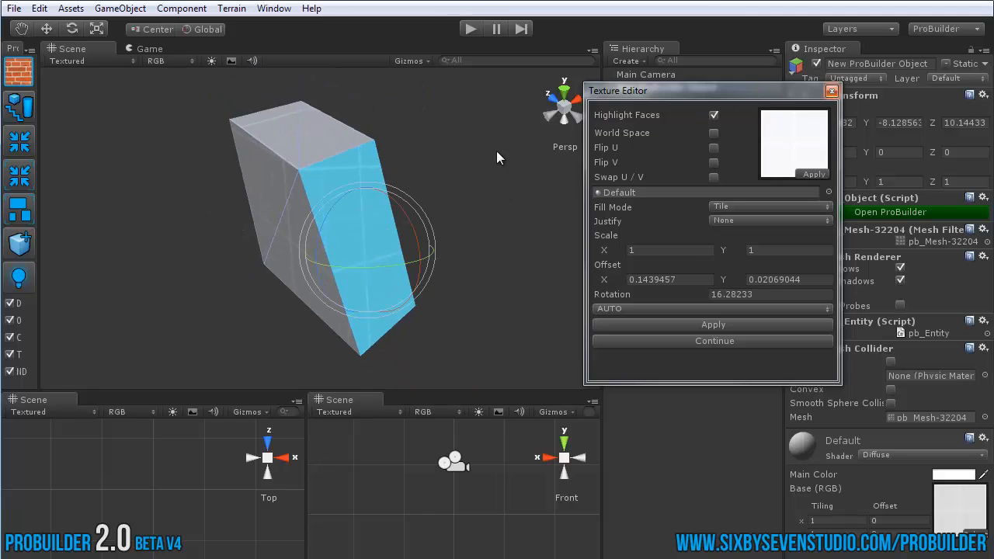
Step: Delete the sloped block from the scene
alt+drag(437, 173, 422, 145)
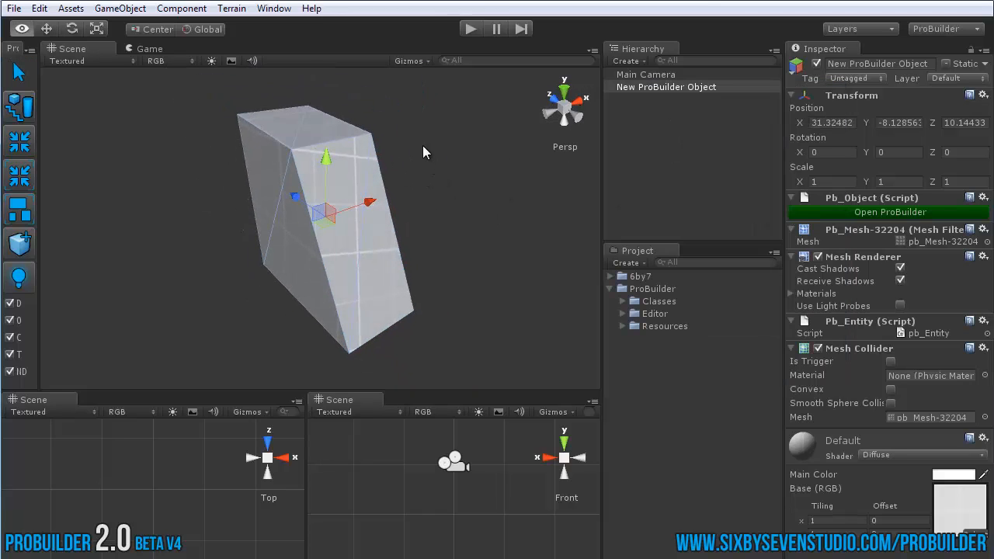
scroll(435, 225, up, 4)
scroll(433, 236, down, 4)
click(355, 227)
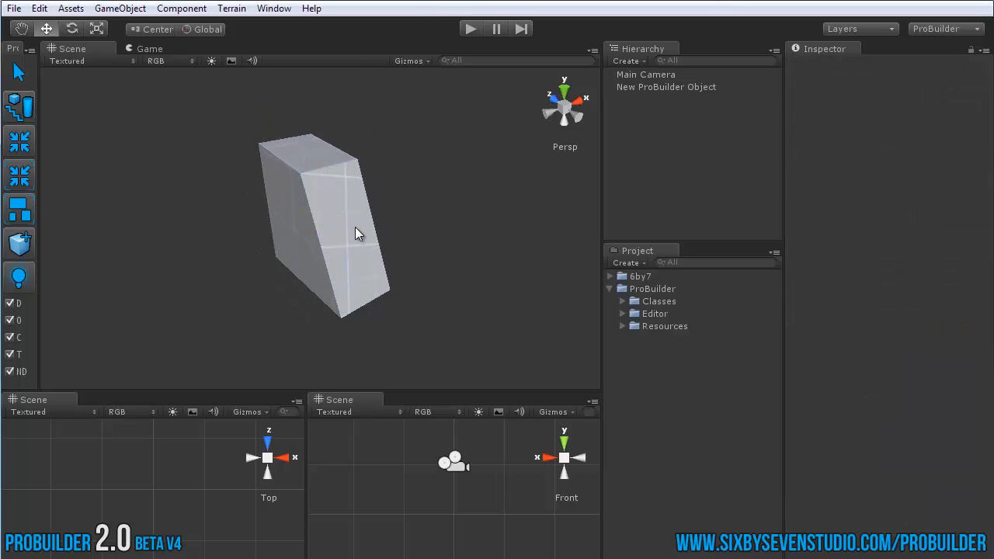
key(Delete)
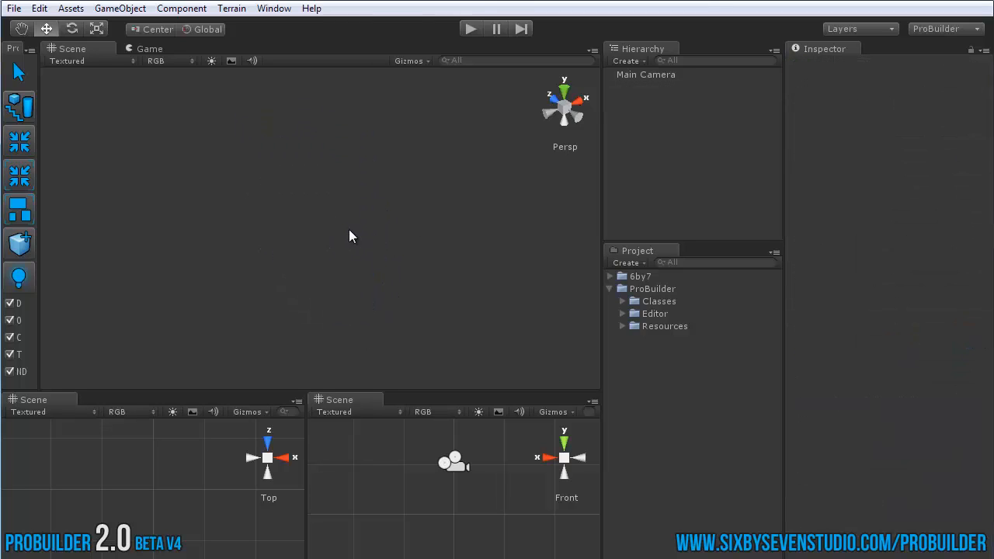
Step: Open the Shape Tool and choose a Plane with Y as its normal axis
click(21, 114)
drag(681, 136, 367, 130)
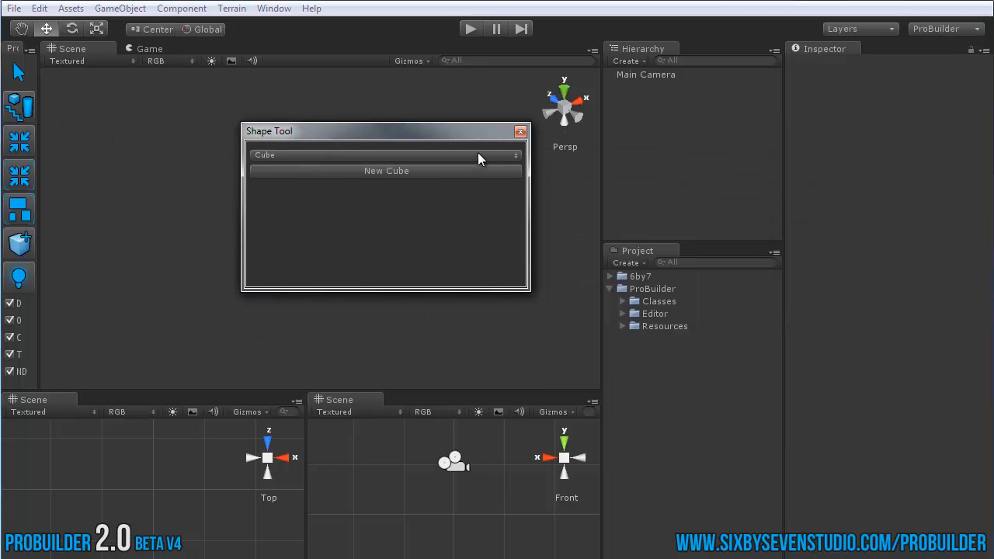
click(479, 154)
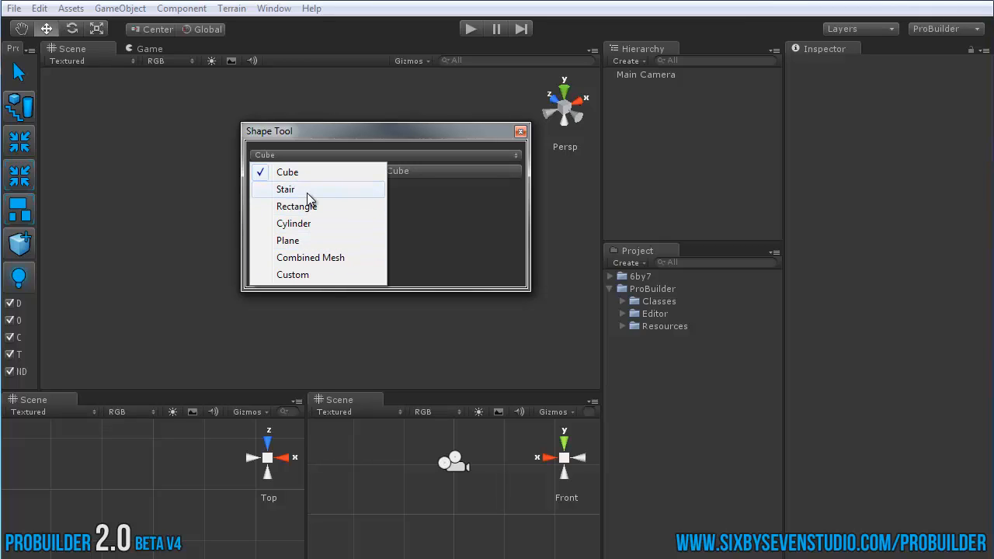
click(289, 241)
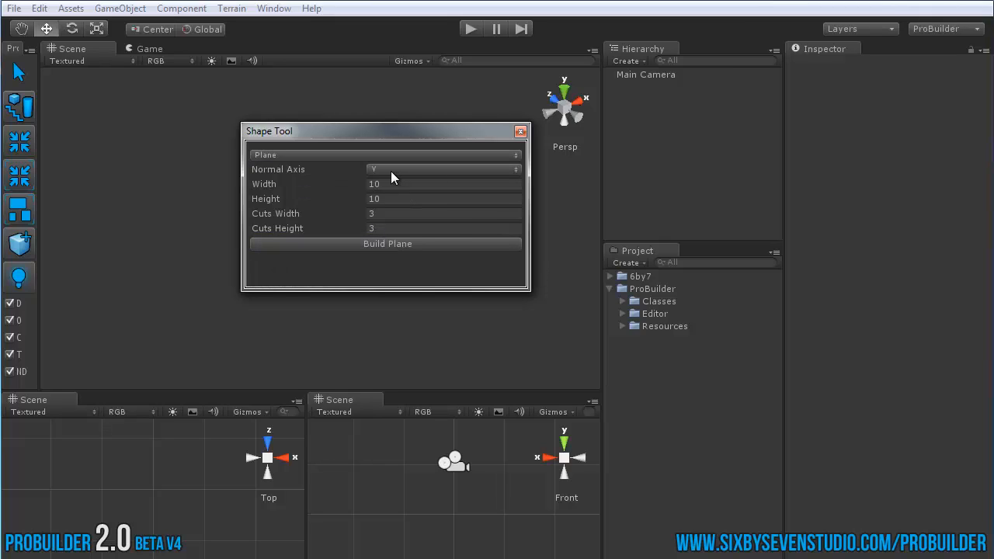
click(392, 172)
click(308, 269)
Step: Set the plane's Cuts Width and Cuts Height to 4 each
click(380, 215)
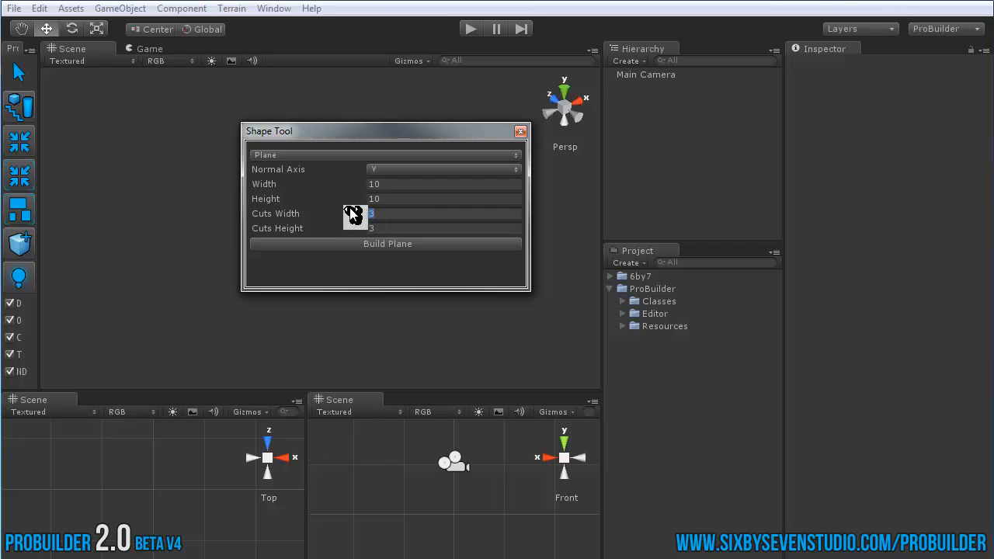
text(4)
key(Tab)
text(4)
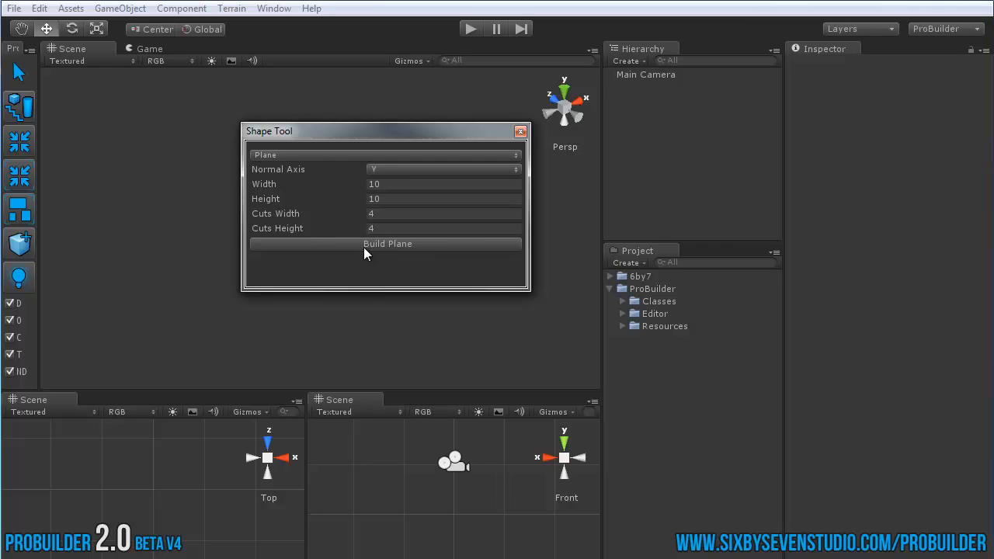
Step: Build the 10 by 10 plane and close the Shape Tool
click(338, 155)
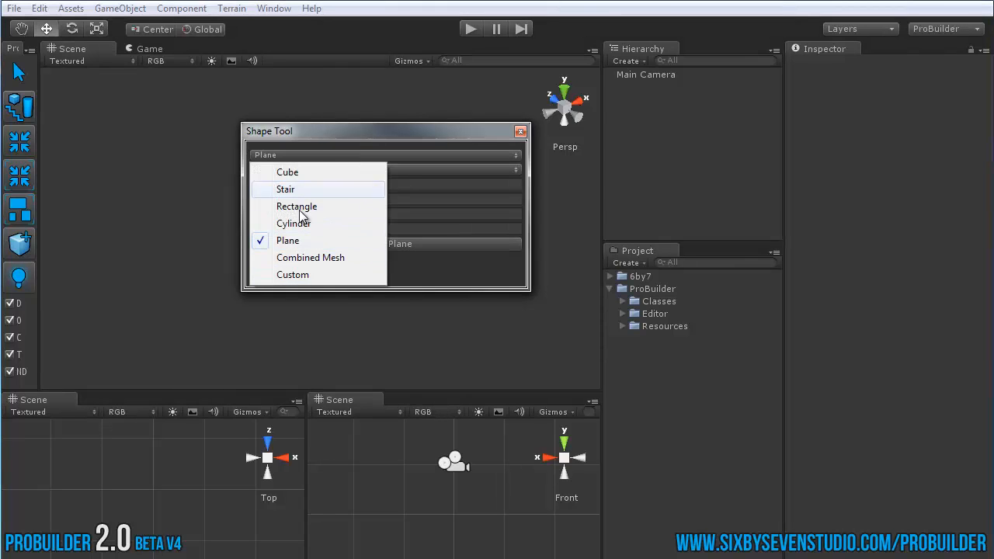
click(461, 281)
click(400, 242)
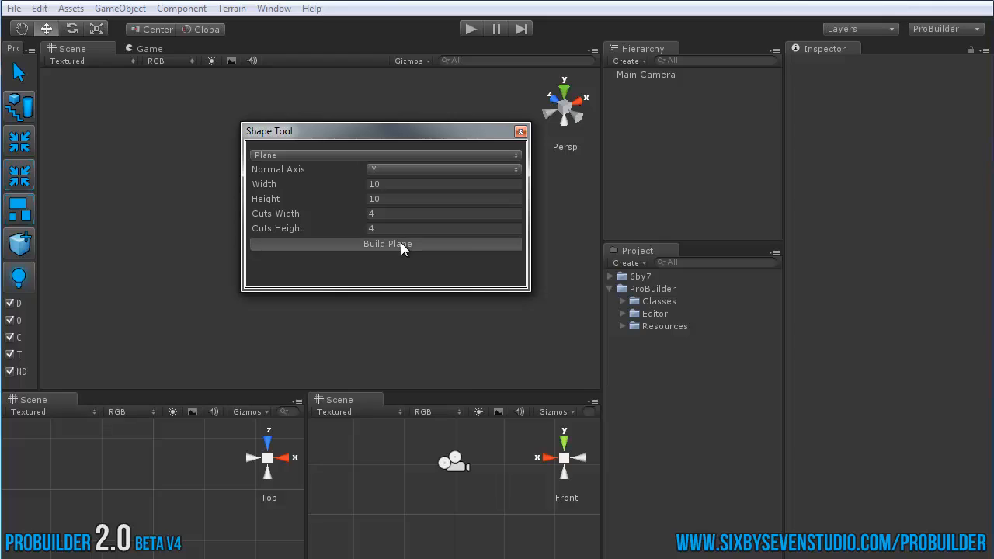
drag(397, 128, 554, 136)
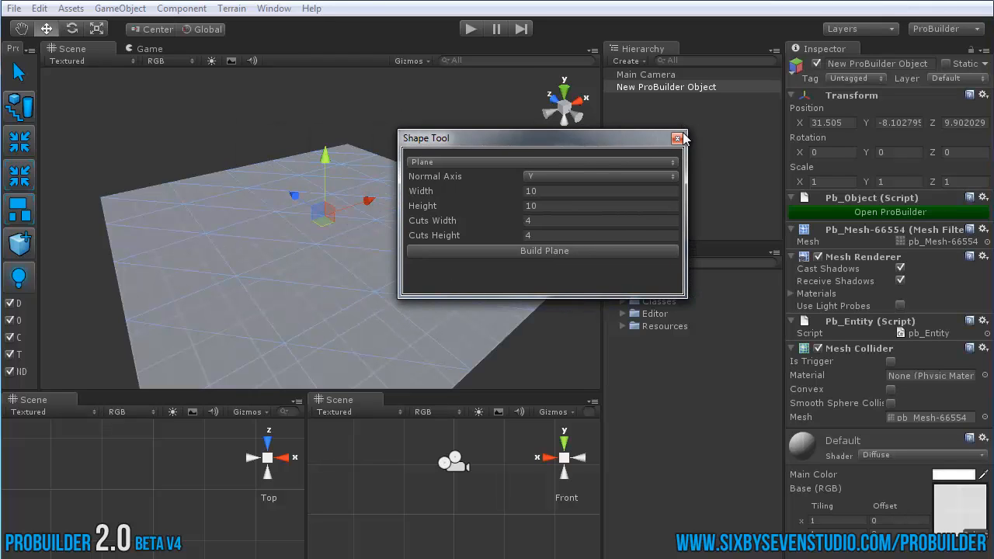
click(677, 137)
Step: Switch the plane to face editing and raise one inner face to form a flat-topped hill
alt+drag(460, 194, 402, 209)
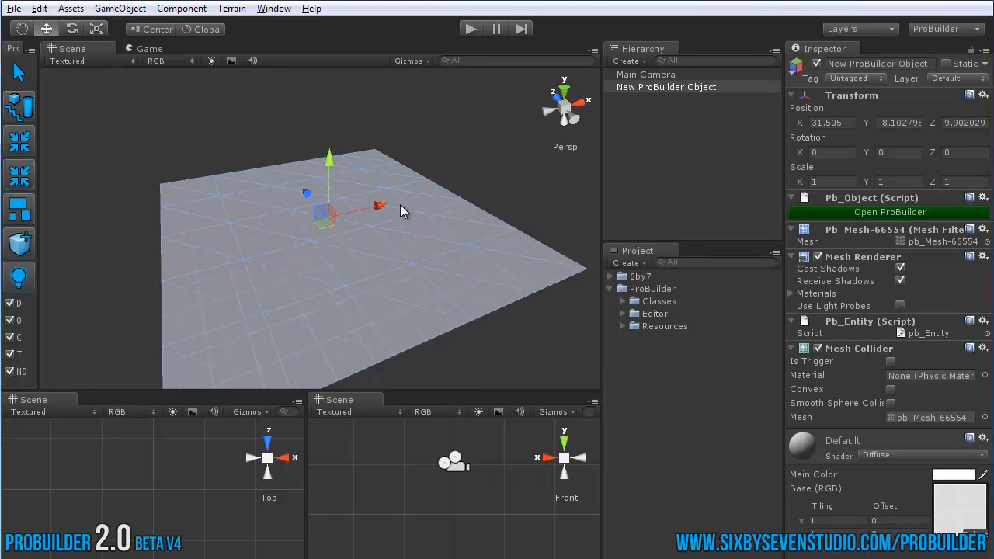
key(g)
alt+drag(233, 226, 309, 207)
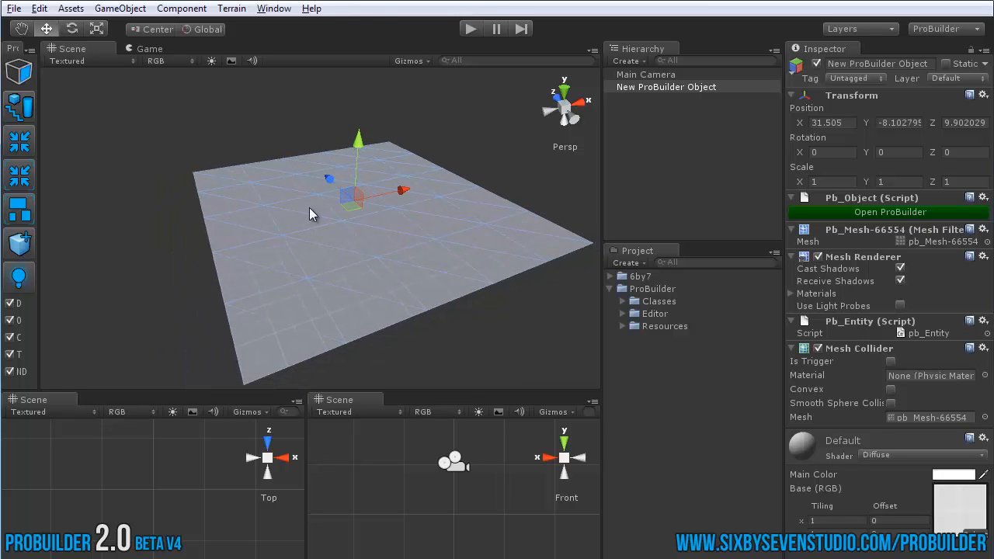
click(309, 209)
drag(298, 139, 299, 96)
alt+drag(421, 229, 475, 213)
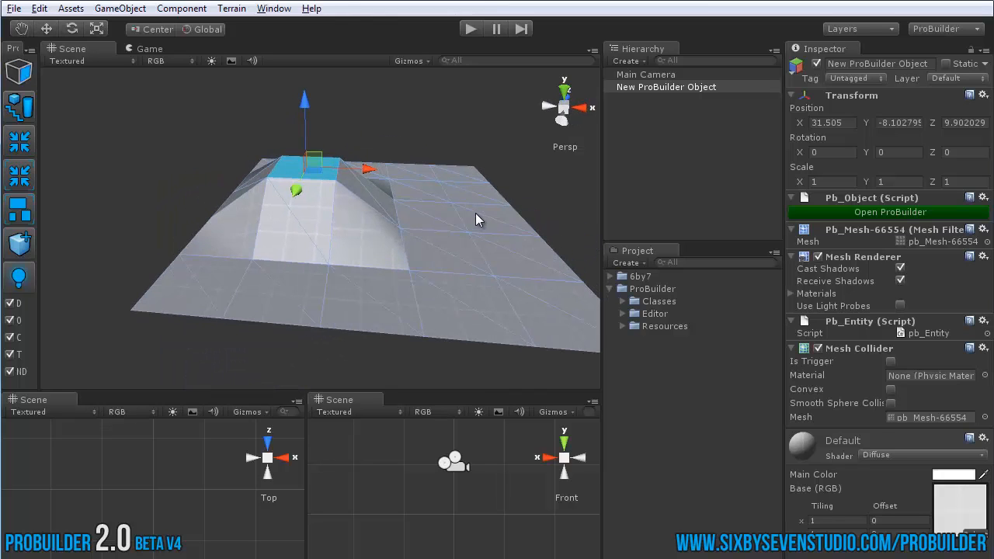
Step: Raise a second face near the plane's edge to form another raised area
click(478, 212)
drag(510, 164, 519, 115)
alt+drag(385, 215, 274, 253)
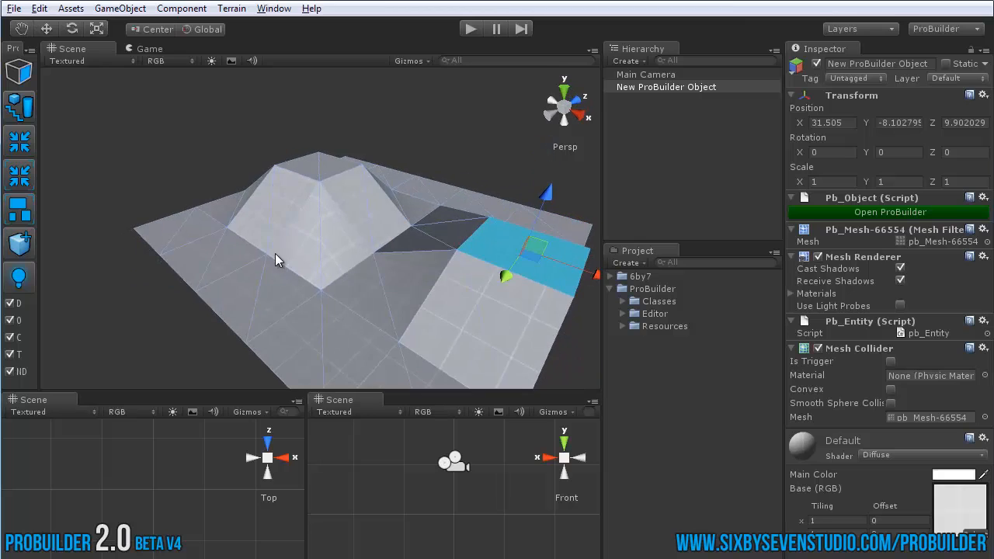
Step: Raise a third face beside the flat-topped hill on the plane and leave face editing
scroll(277, 253, down, 3)
middle_drag(278, 253, 298, 233)
click(284, 235)
click(282, 234)
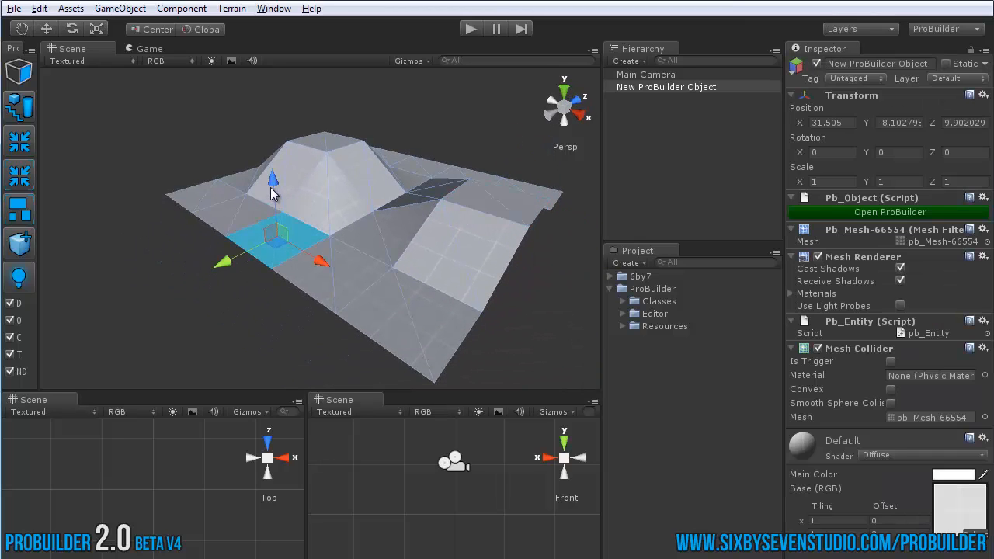
drag(272, 187, 288, 166)
alt+drag(333, 198, 187, 222)
alt+drag(281, 217, 369, 219)
key(Escape)
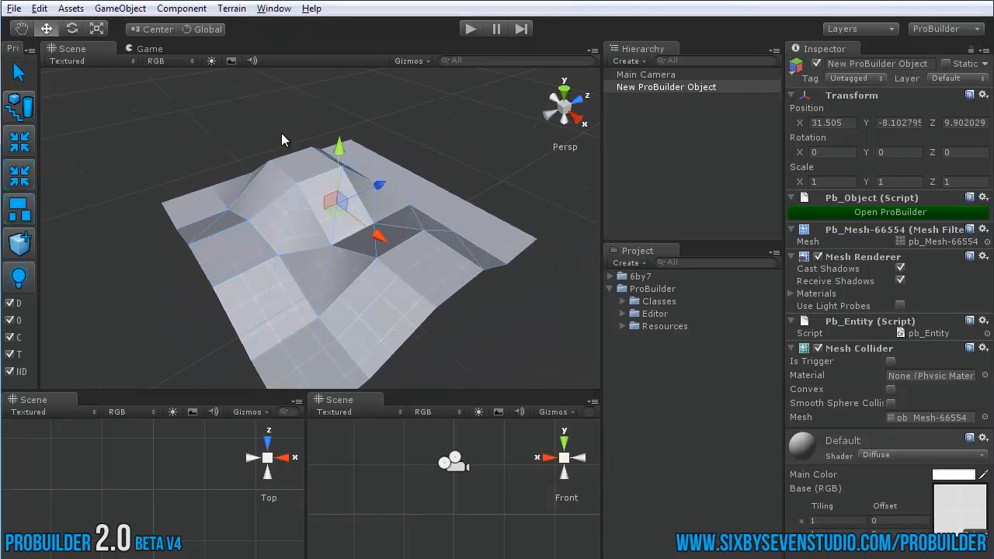
Step: Build a staircase with 6 steps, width 4, height 5 and depth 8 using the Shape Tool
click(90, 94)
click(23, 114)
click(468, 161)
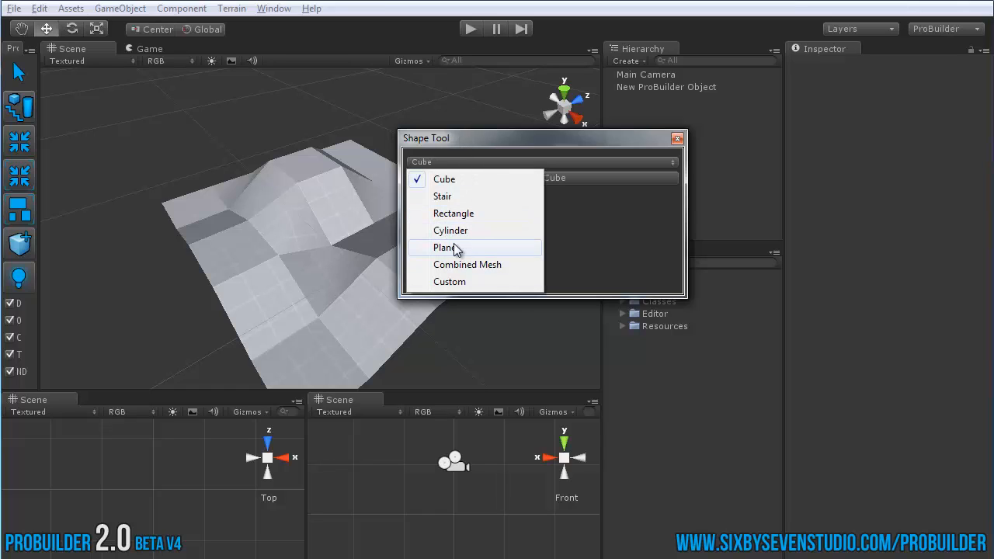
click(454, 197)
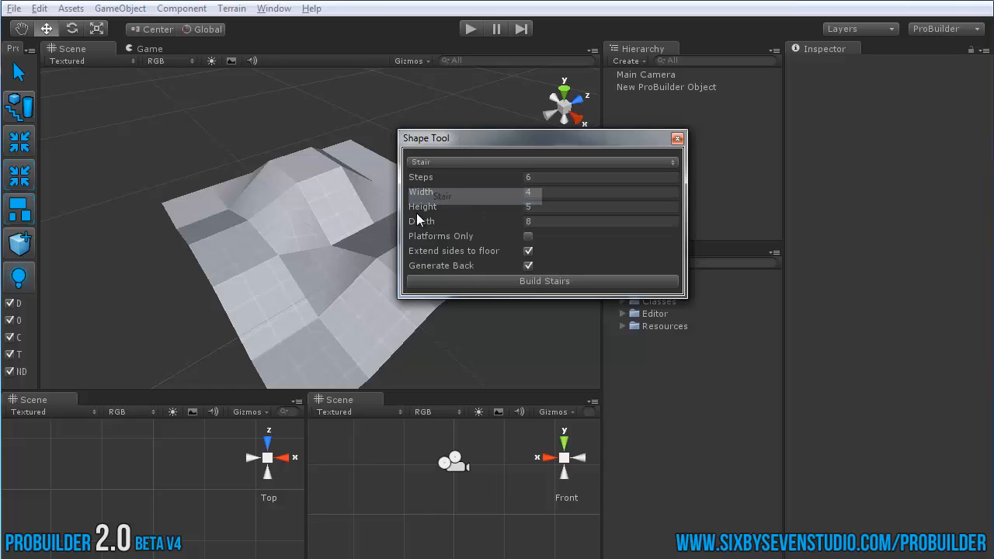
click(562, 280)
middle_drag(312, 163, 181, 190)
alt+drag(235, 222, 137, 164)
key(f)
alt+drag(185, 239, 462, 156)
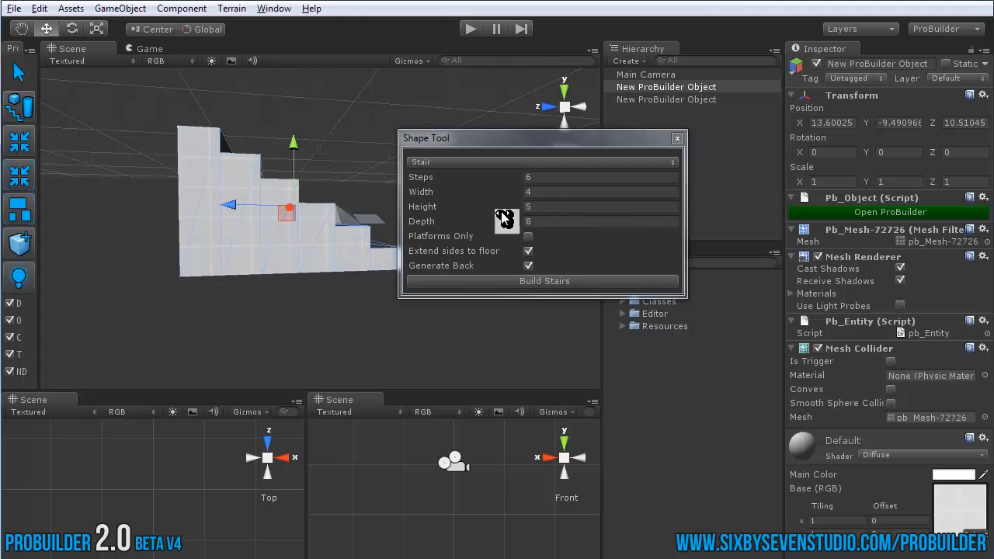
alt+drag(505, 215, 342, 313)
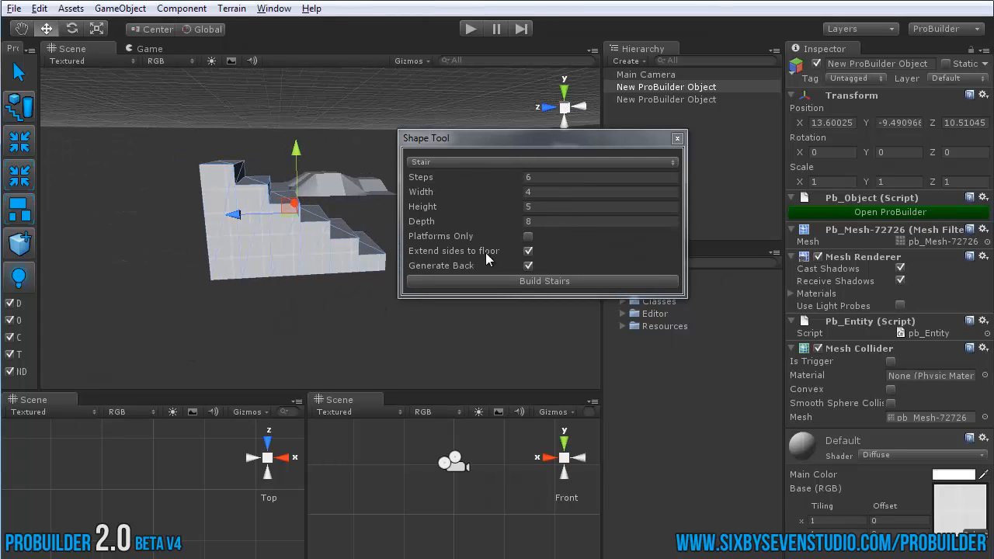
Step: Build a second 6-step staircase with Platforms Only enabled, placed beside the solid one
click(529, 236)
alt+drag(301, 226, 174, 271)
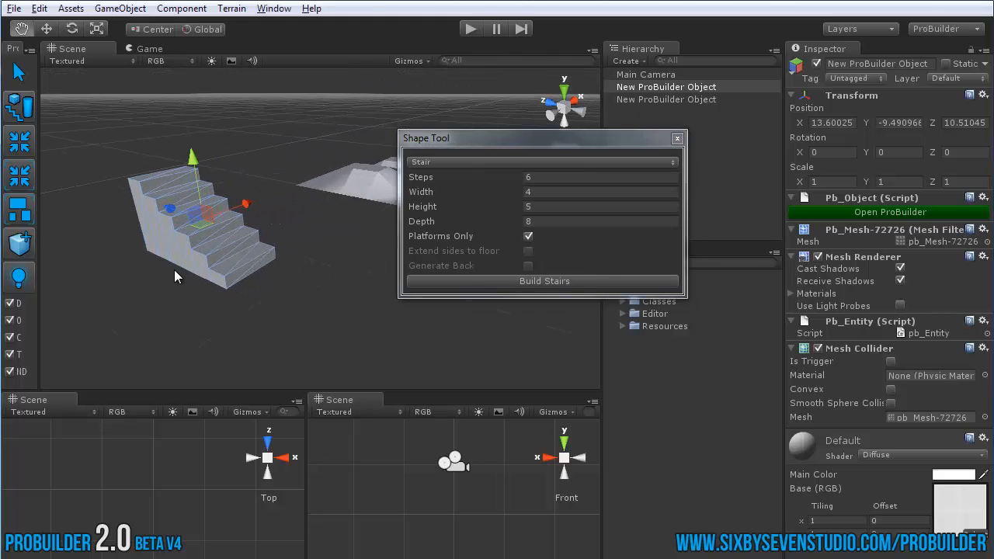
click(174, 270)
click(510, 278)
scroll(304, 242, up, 3)
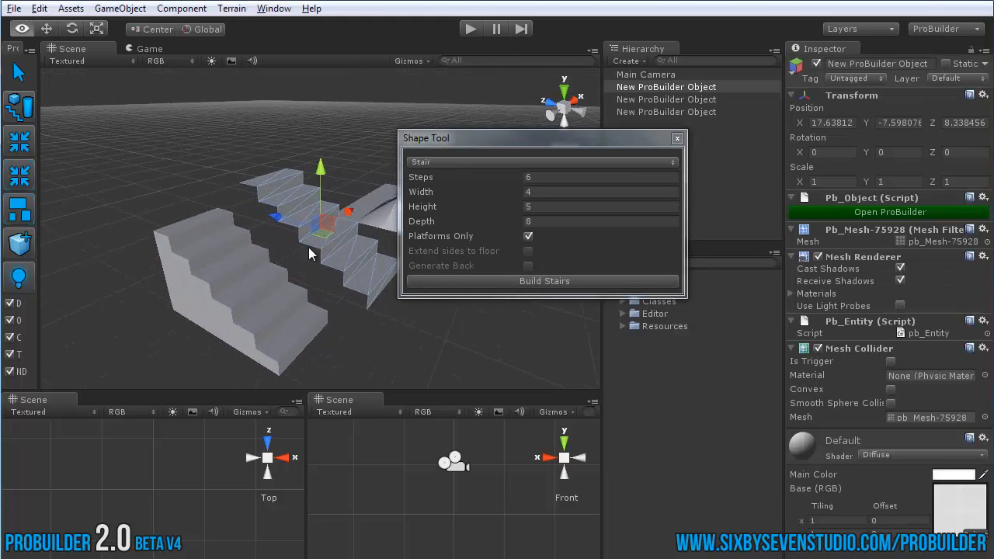
mouse_move(311, 252)
alt+mouse_down()
mouse_move(105, 253)
mouse_move(347, 272)
mouse_move(343, 282)
mouse_move(236, 276)
mouse_move(101, 249)
mouse_move(369, 251)
mouse_move(348, 255)
mouse_move(326, 300)
mouse_move(322, 289)
mouse_move(394, 290)
alt+mouse_up()
scroll(342, 282, up, 4)
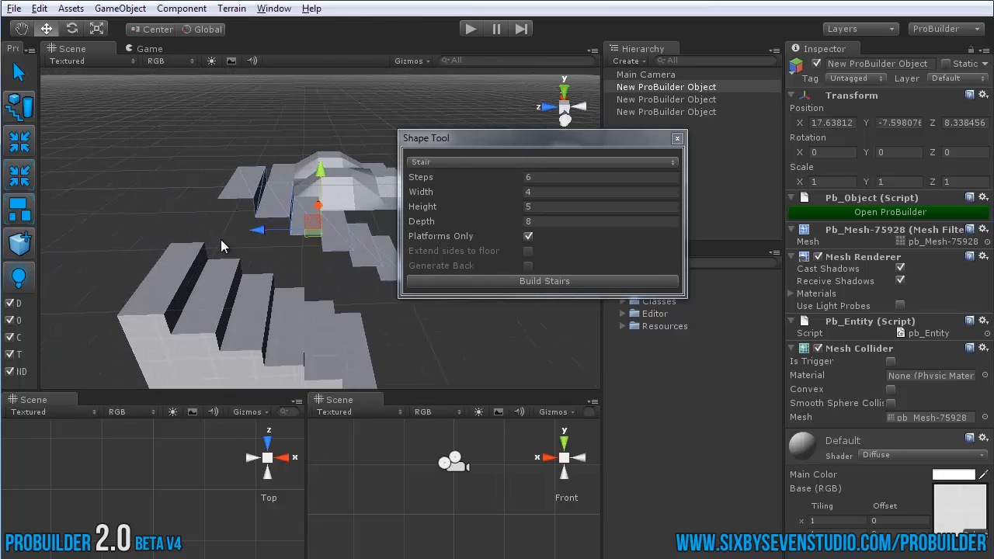
drag(221, 282, 358, 157)
mouse_move(271, 206)
alt+mouse_down()
mouse_move(323, 208)
mouse_move(344, 169)
mouse_move(308, 252)
mouse_move(246, 268)
alt+mouse_up()
click(262, 229)
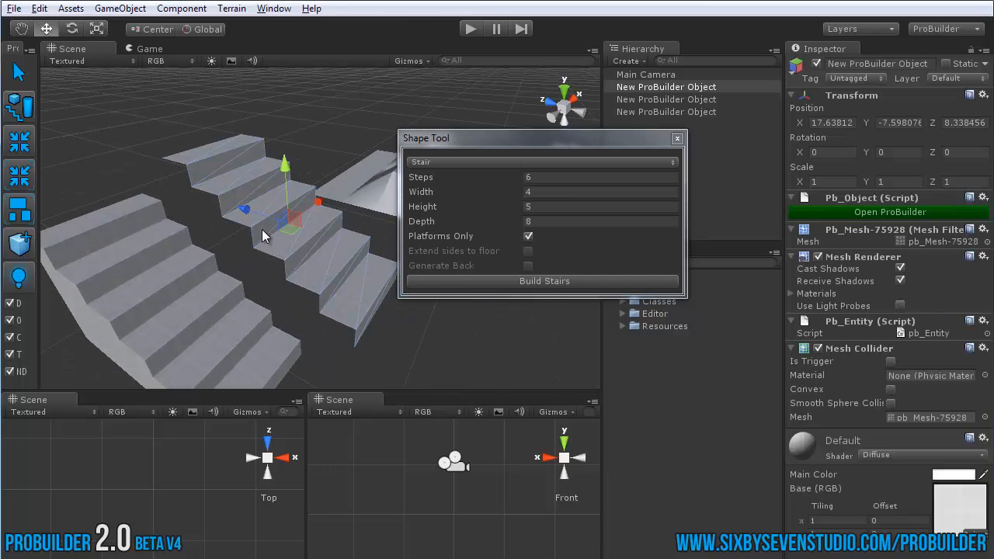
alt+drag(261, 229, 252, 249)
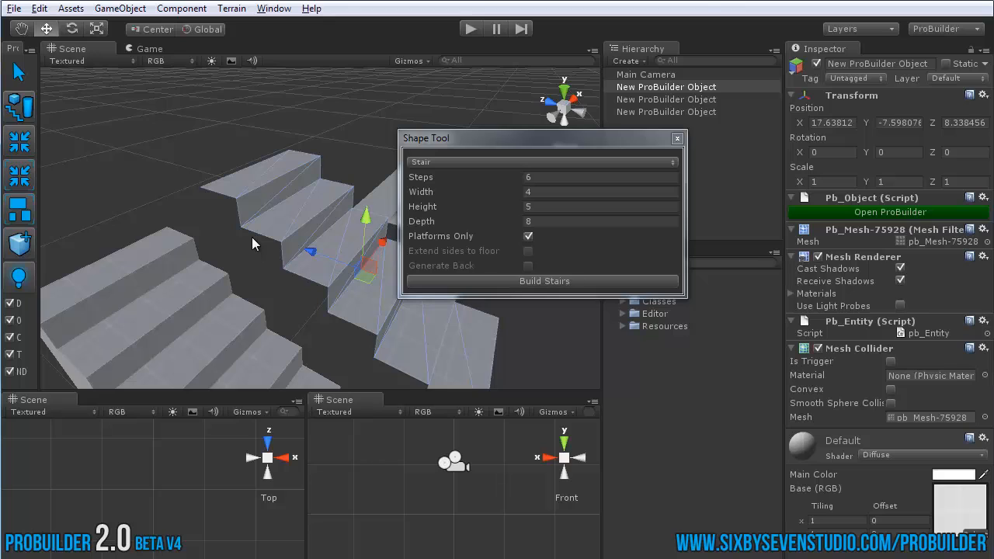
Step: Raise the top step's face of the platforms-only staircase in face editing
key(g)
click(263, 171)
drag(267, 124, 265, 92)
Step: Switch to vertex editing and lower the four vertices of the platforms-only staircase's top step
key(h)
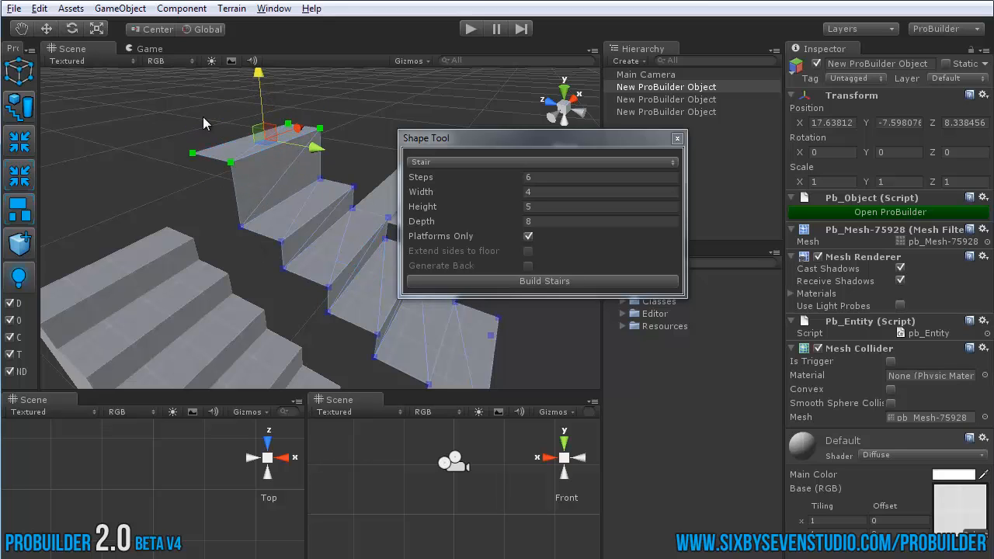
alt+drag(198, 147, 221, 126)
drag(149, 107, 321, 181)
drag(254, 87, 254, 125)
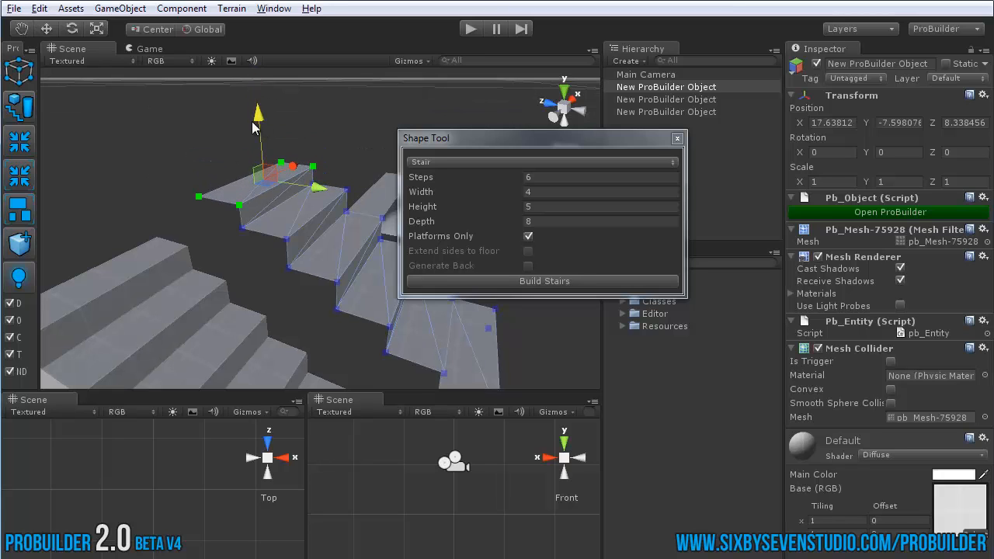
alt+drag(264, 186, 288, 270)
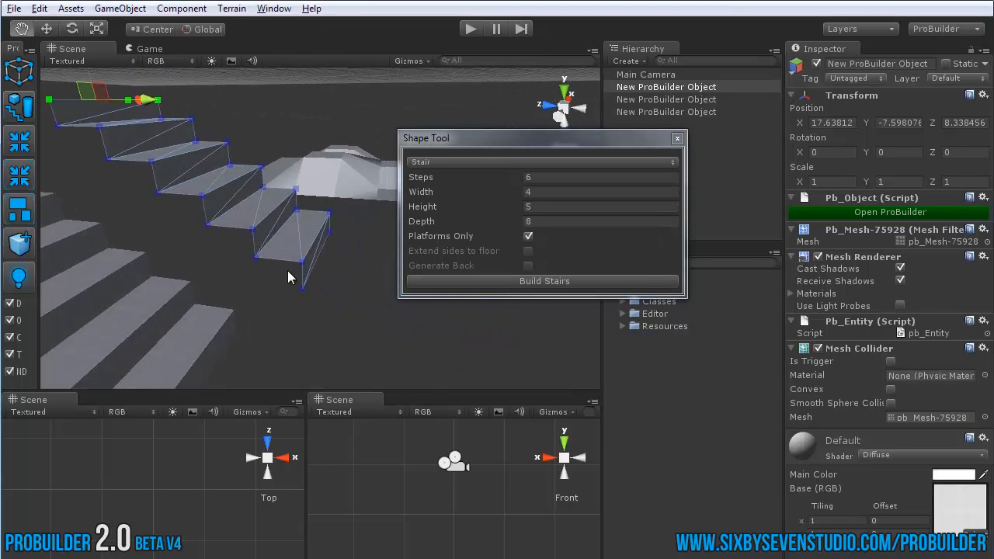
Step: Shift the vertices at the platforms-only staircase's lower end, then leave vertex editing and close the Shape Tool
drag(345, 193, 306, 316)
drag(374, 248, 353, 250)
alt+drag(282, 308, 459, 225)
key(Escape)
click(677, 138)
click(292, 115)
alt+drag(291, 115, 231, 192)
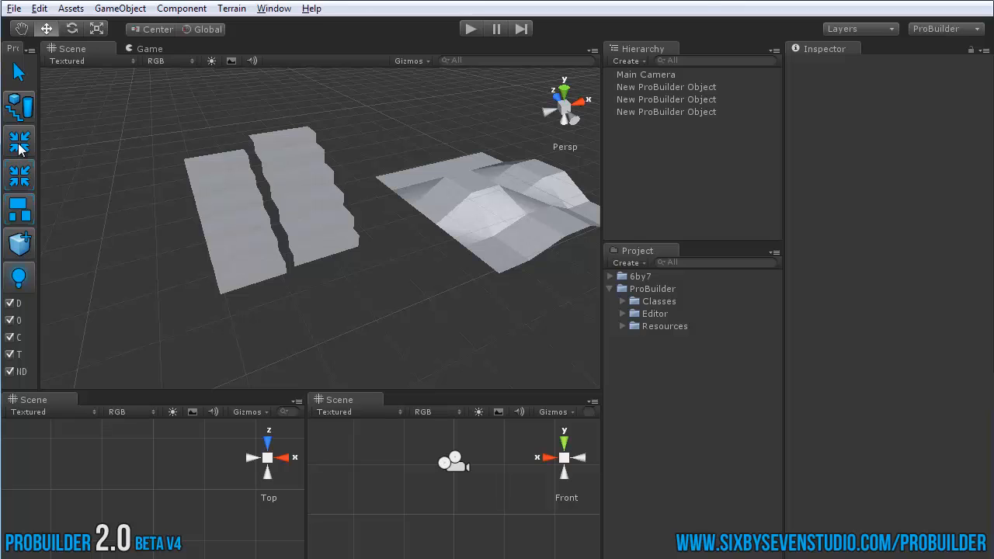
Step: Select both staircases and merge them into one object, dismissing the Save or Delete Originals prompt
alt+drag(260, 203, 292, 199)
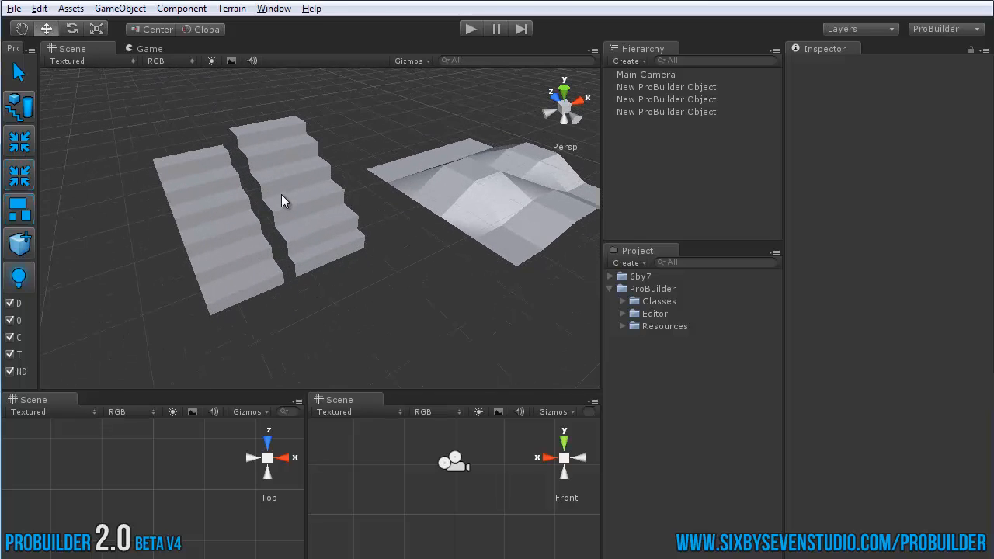
scroll(295, 184, up, 2)
click(329, 194)
shift+click(247, 222)
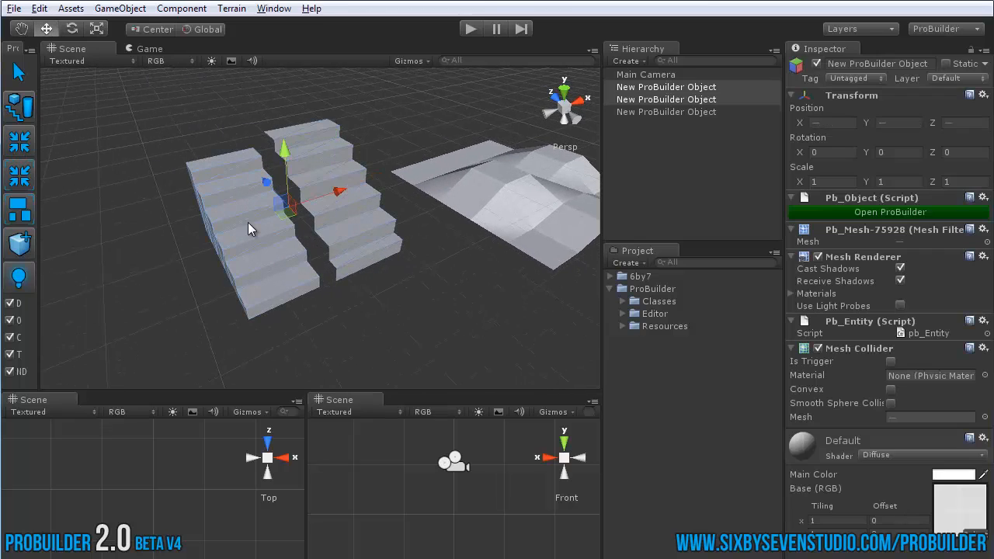
mouse_move(248, 222)
alt+mouse_down()
mouse_move(321, 245)
mouse_move(235, 211)
alt+mouse_up()
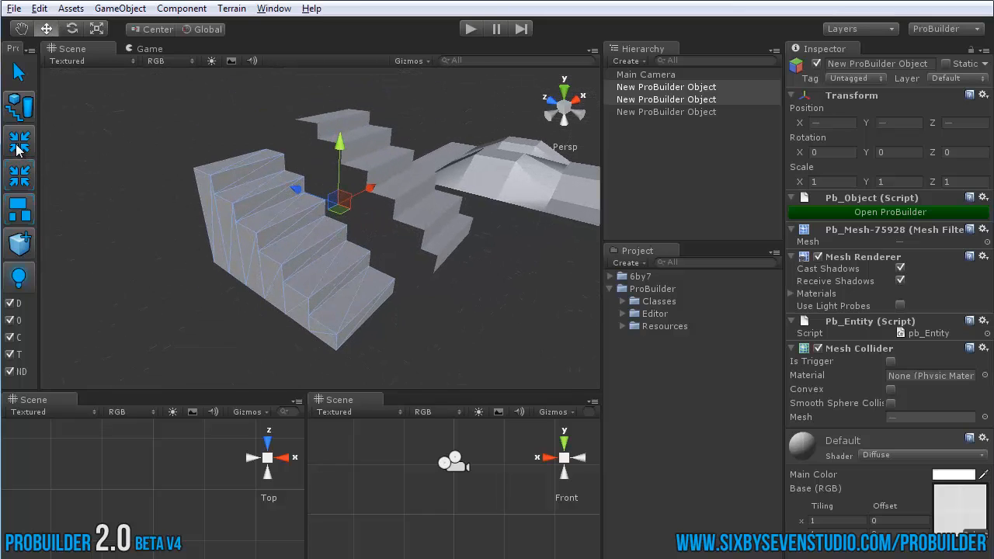
click(18, 148)
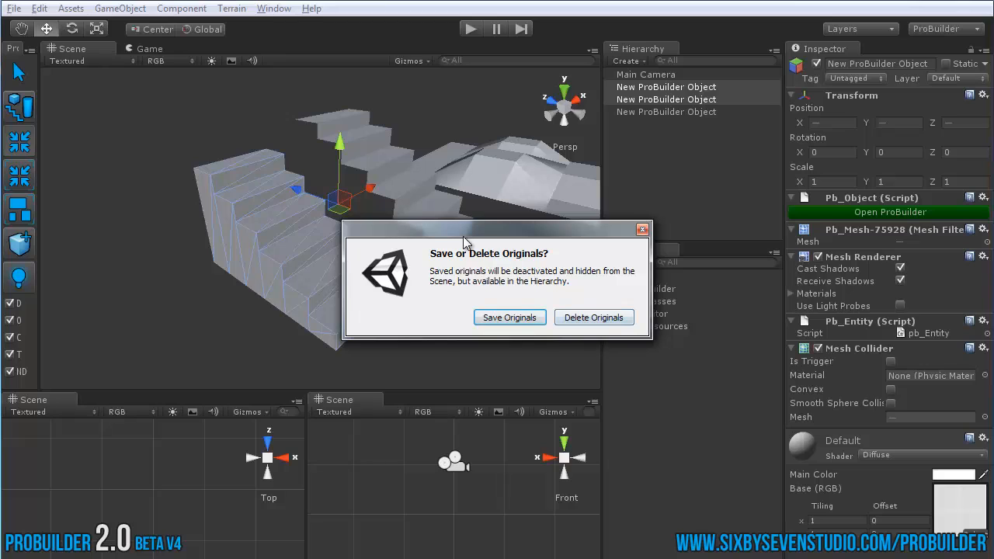
drag(463, 242, 580, 256)
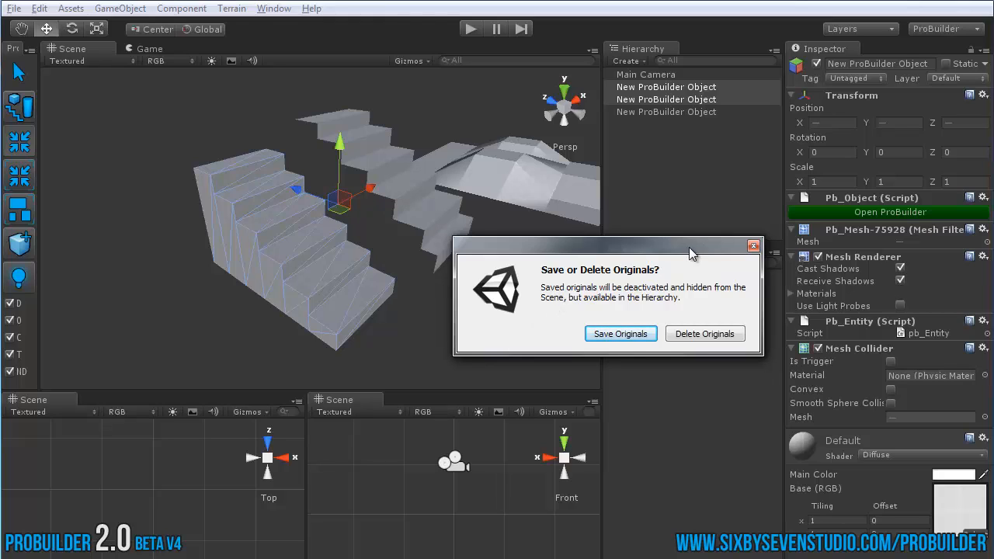
drag(689, 248, 708, 231)
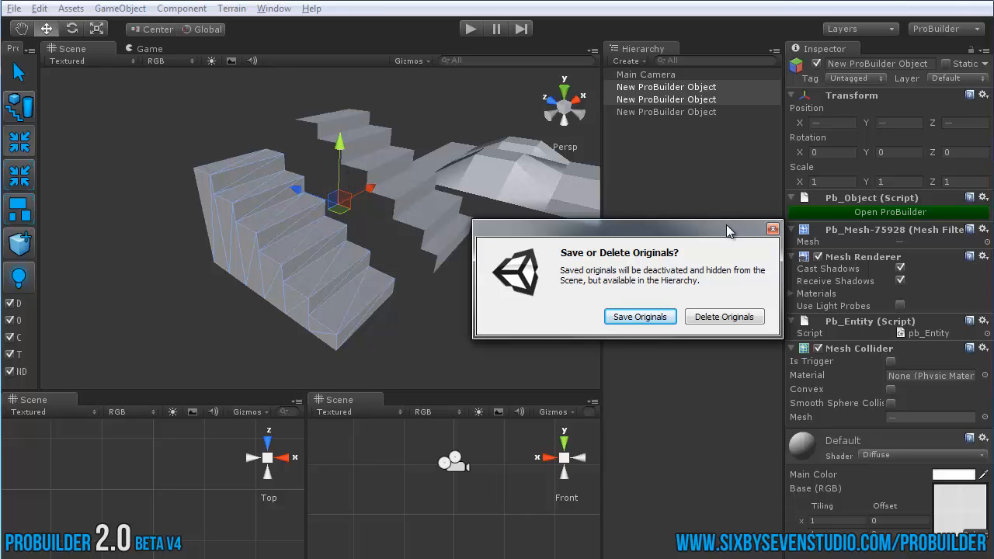
click(772, 228)
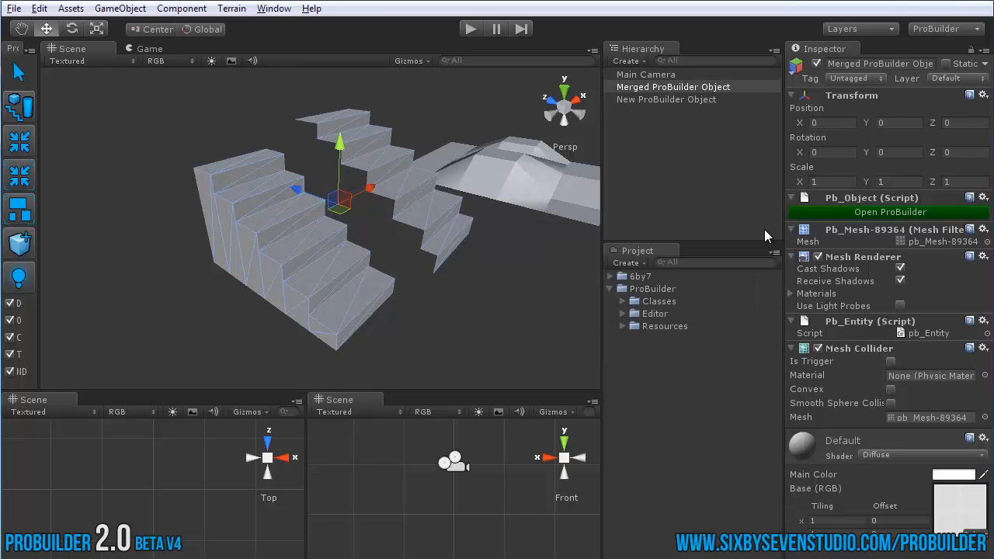
Step: Select the merged staircases and inspect from several angles whether they behave as a single object
click(481, 296)
click(414, 164)
alt+drag(470, 261, 413, 221)
scroll(453, 259, down, 2)
click(407, 284)
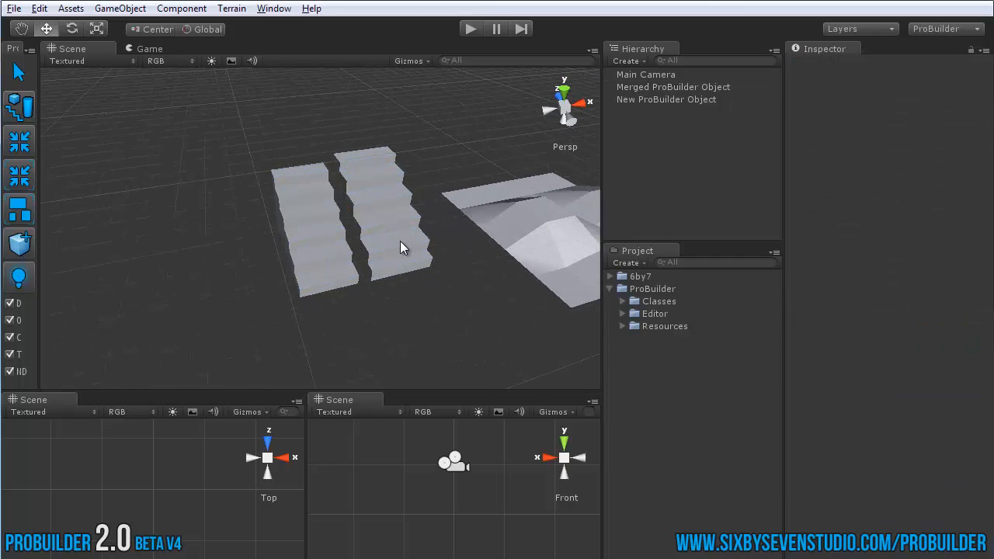
click(395, 213)
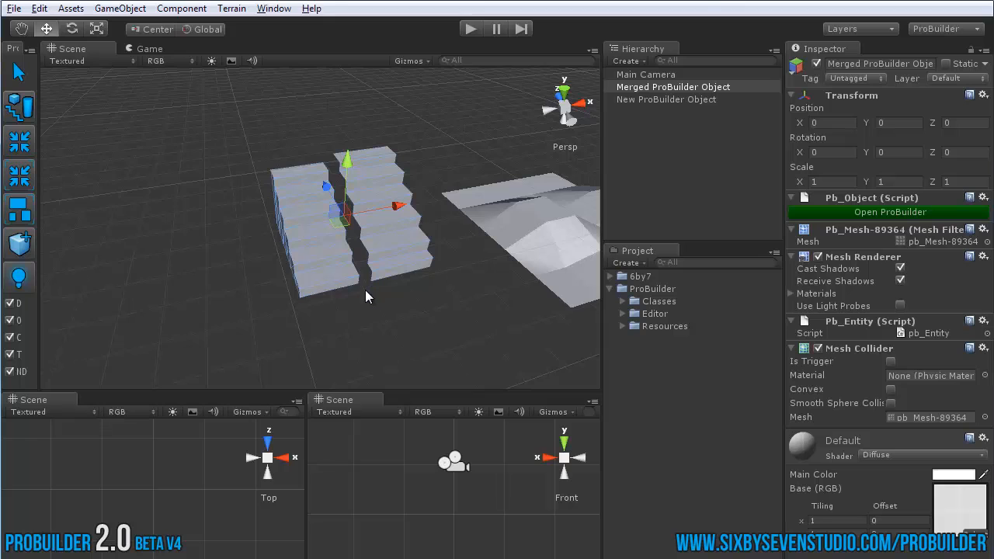
alt+drag(365, 290, 397, 237)
scroll(402, 244, up, 2)
scroll(397, 238, down, 2)
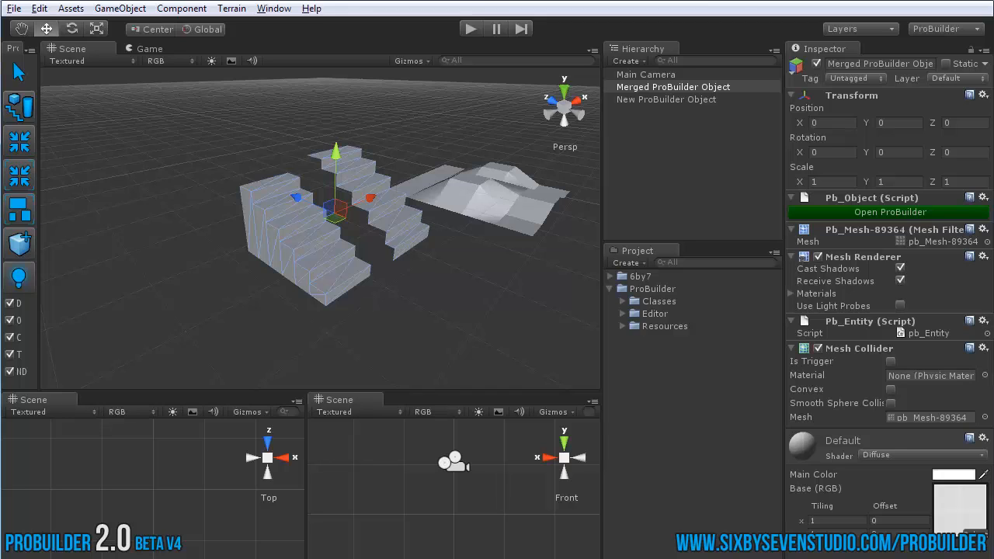
alt+drag(79, 179, 374, 266)
Step: Create two cubes and move them along the X axis to stand side by side beyond the solid staircase
click(73, 78)
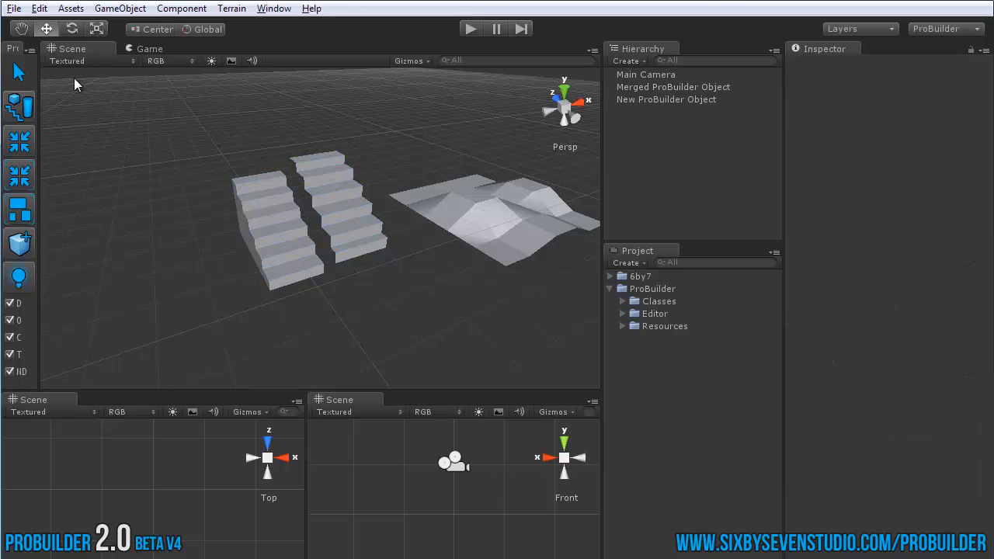
key(ctrl+z)
key(ctrl+z)
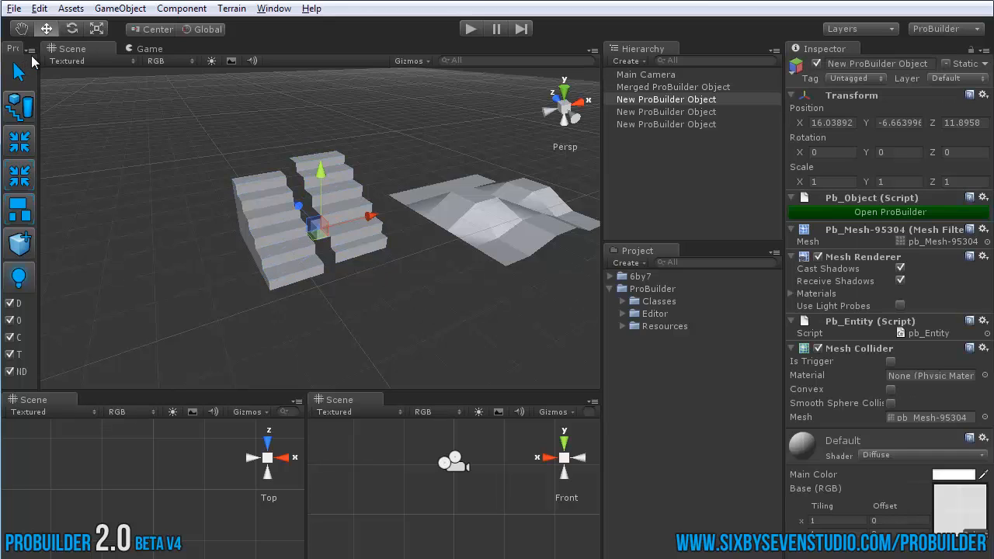
drag(371, 222, 181, 266)
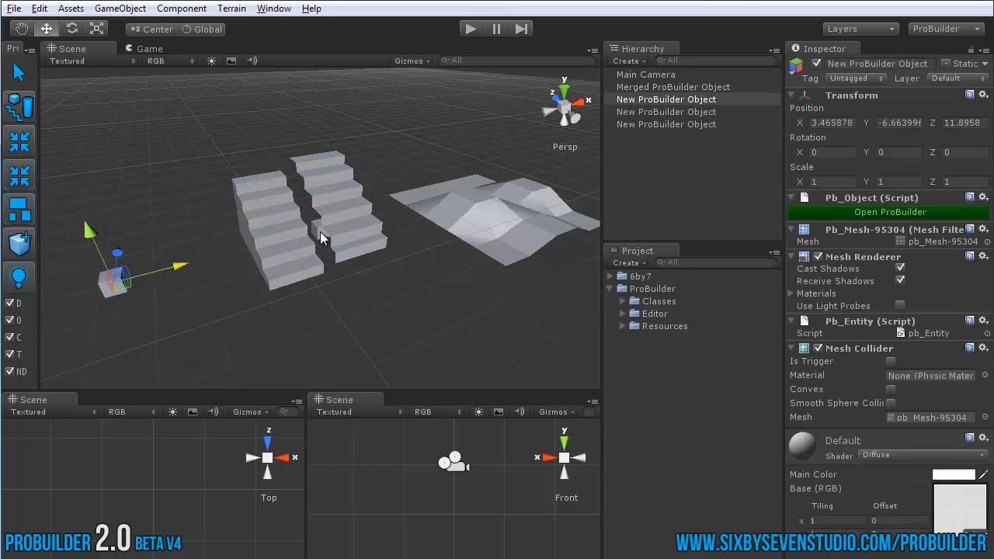
click(323, 234)
drag(365, 218, 236, 257)
key(f)
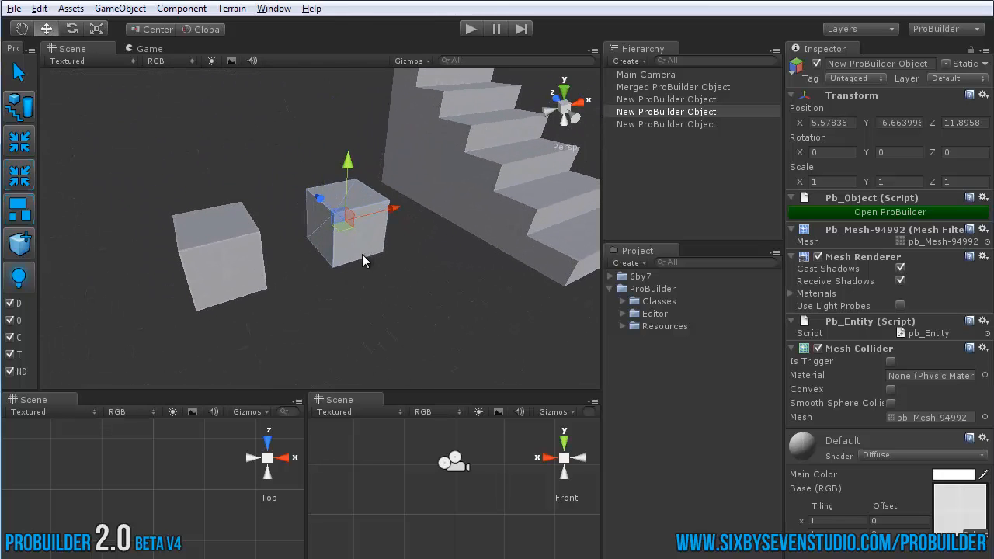
Step: Raise the top face of the cube nearest the stairs to make a tall block
drag(350, 159, 328, 123)
key(g)
click(338, 191)
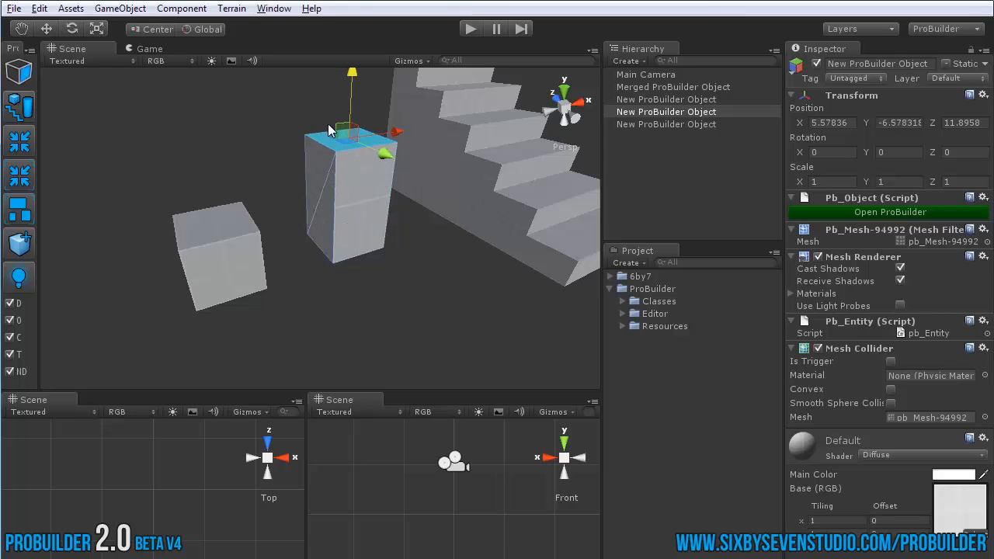
Step: Pull out a side face of the other cube to lengthen it, then leave face editing
click(228, 270)
shift+drag(243, 316, 259, 359)
alt+drag(362, 294, 410, 269)
key(g)
click(410, 269)
Step: Select both reshaped cubes and put them in an AutoCollapse group
alt+drag(497, 287, 405, 326)
scroll(372, 316, down, 5)
click(237, 271)
shift+drag(295, 249, 380, 273)
shift+click(312, 221)
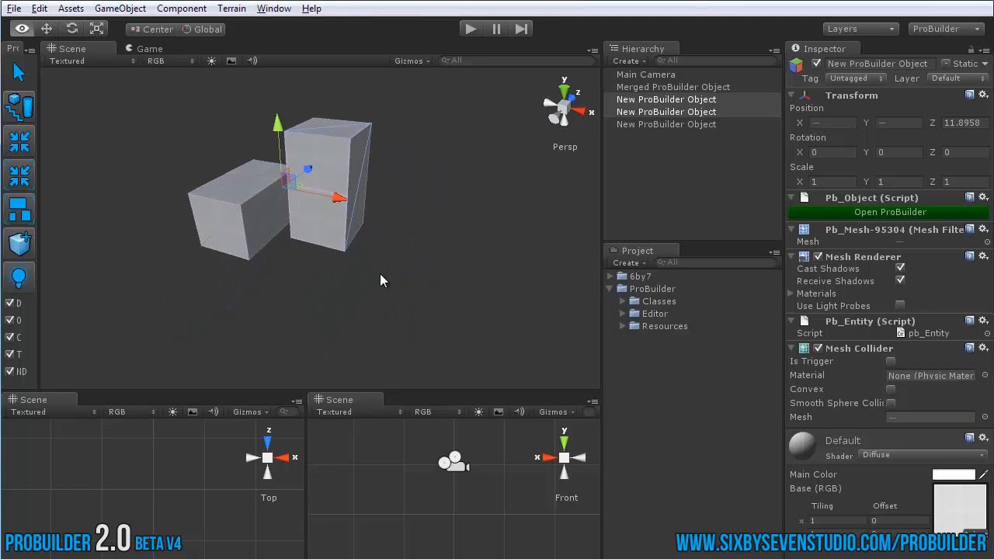
click(21, 178)
scroll(370, 283, down, 5)
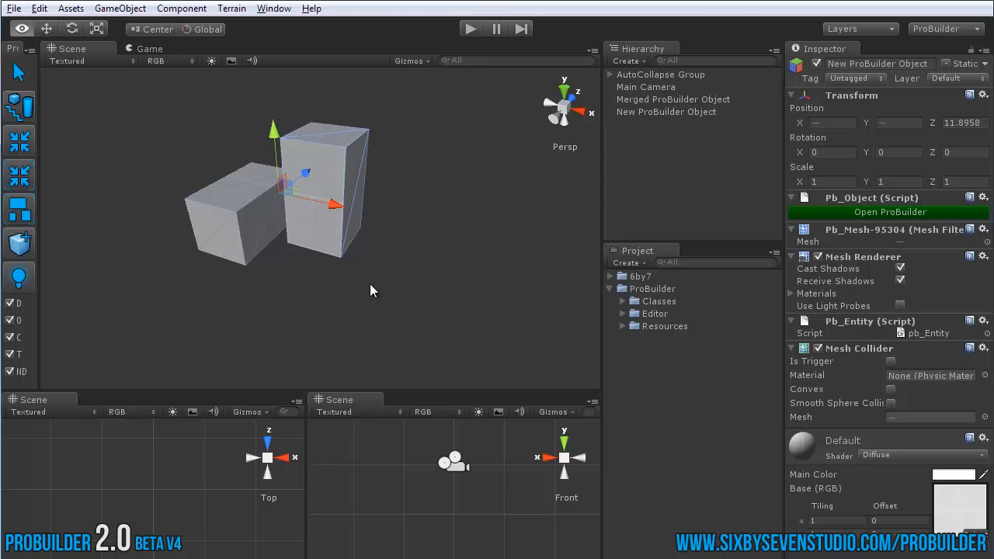
Step: Select the shorter block inside the AutoCollapse group, then run the scene in Play mode to test the group
scroll(347, 291, up, 2)
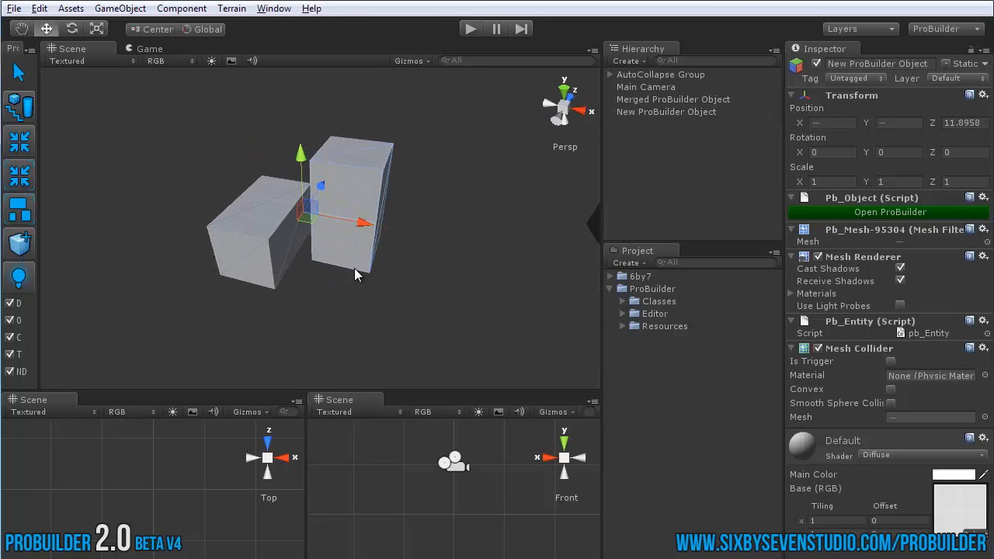
click(311, 258)
click(245, 249)
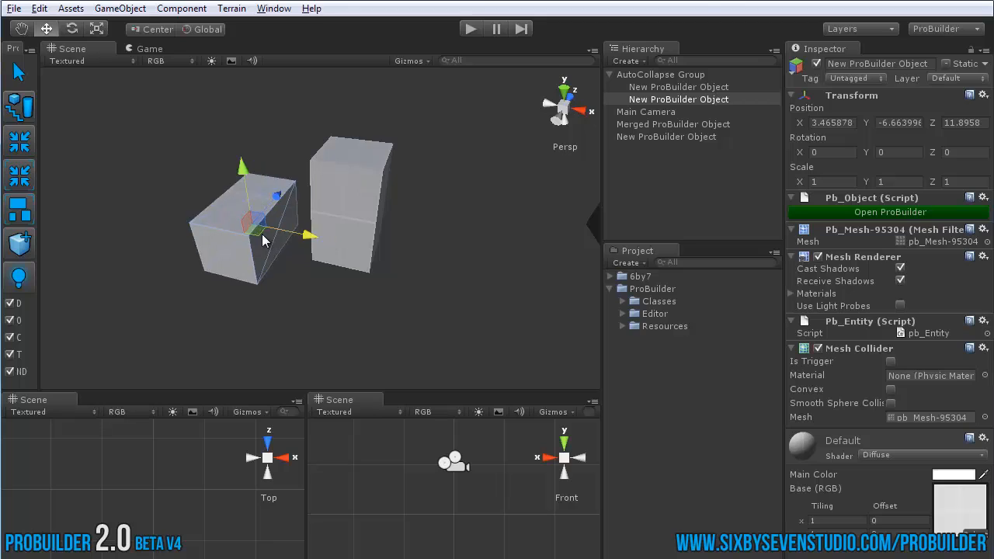
alt+drag(410, 289, 397, 299)
click(470, 29)
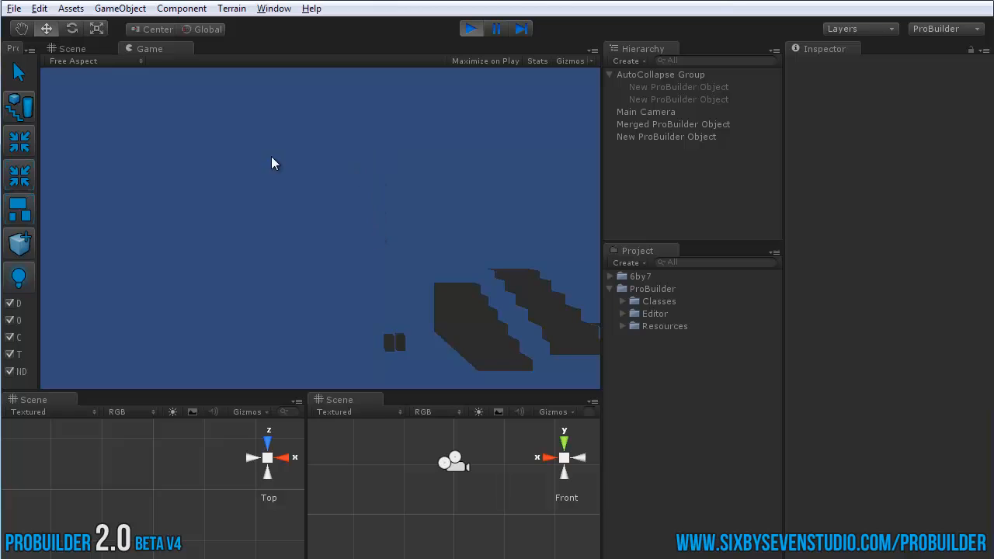
Step: Inspect the collapsed AutoCollapse group in the Scene view while playing, then stop Play mode
click(83, 48)
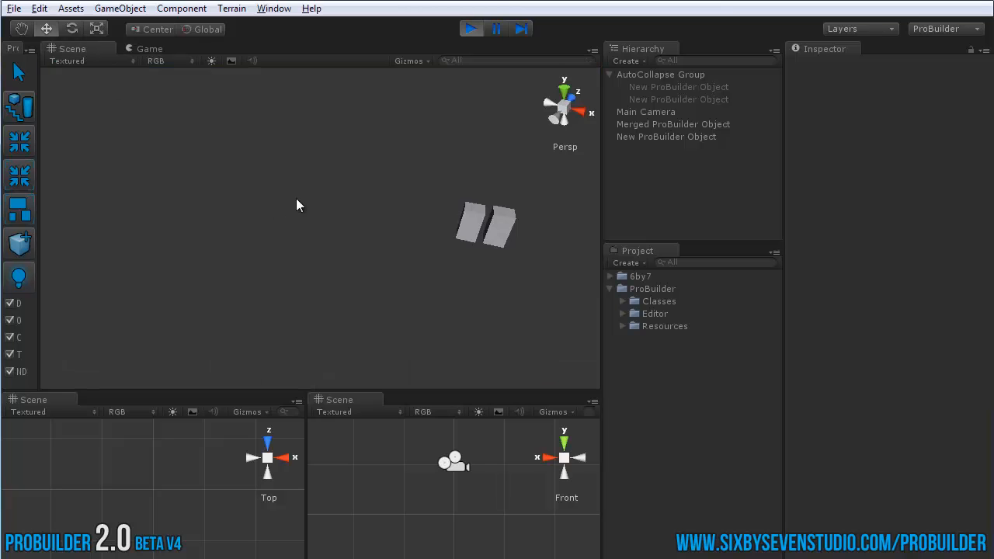
alt+drag(297, 200, 400, 221)
alt+drag(289, 233, 263, 196)
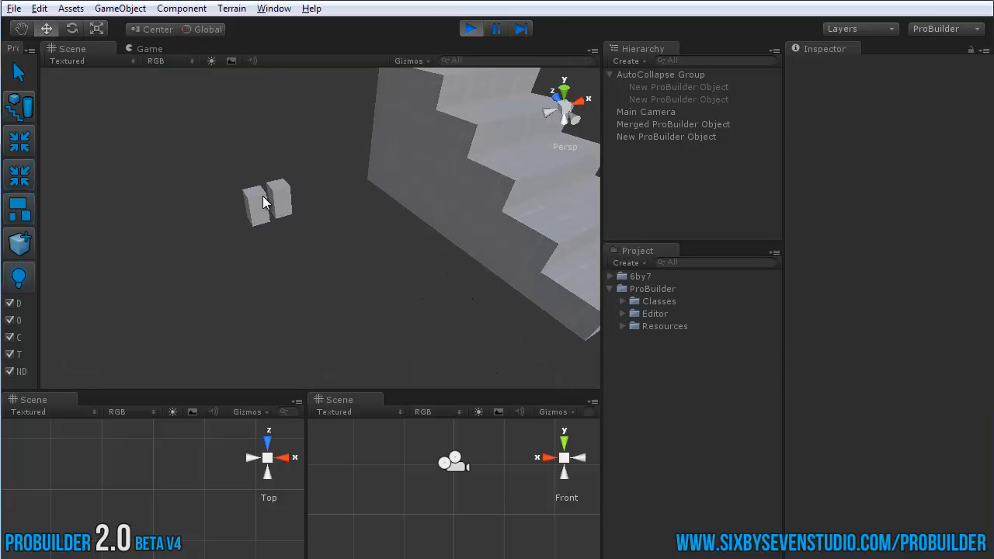
click(264, 197)
alt+drag(304, 233, 388, 260)
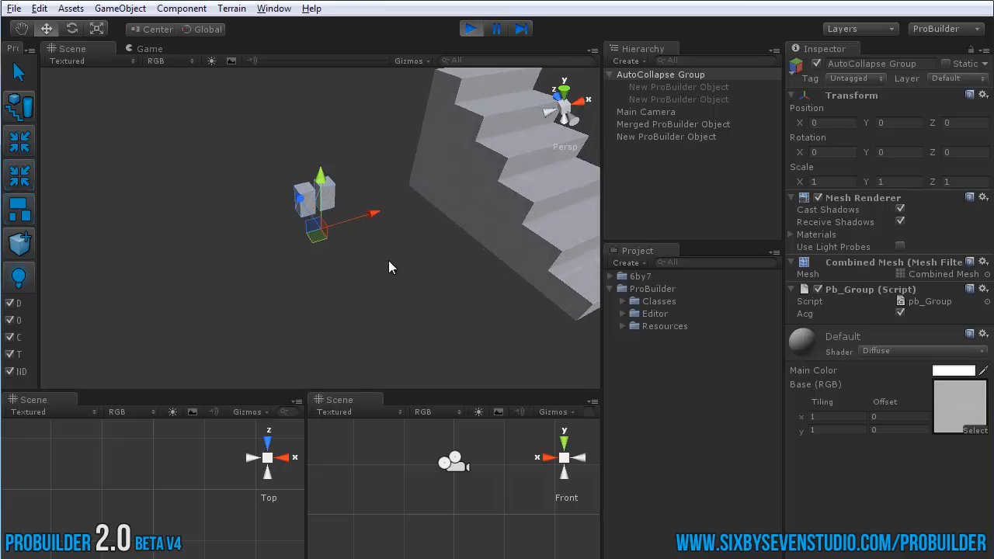
click(475, 31)
Step: Select the merged stairs and the uneven terrain mesh and put them in a regular ProBuilder group
alt+drag(410, 88, 354, 237)
click(295, 187)
alt+drag(295, 187, 317, 180)
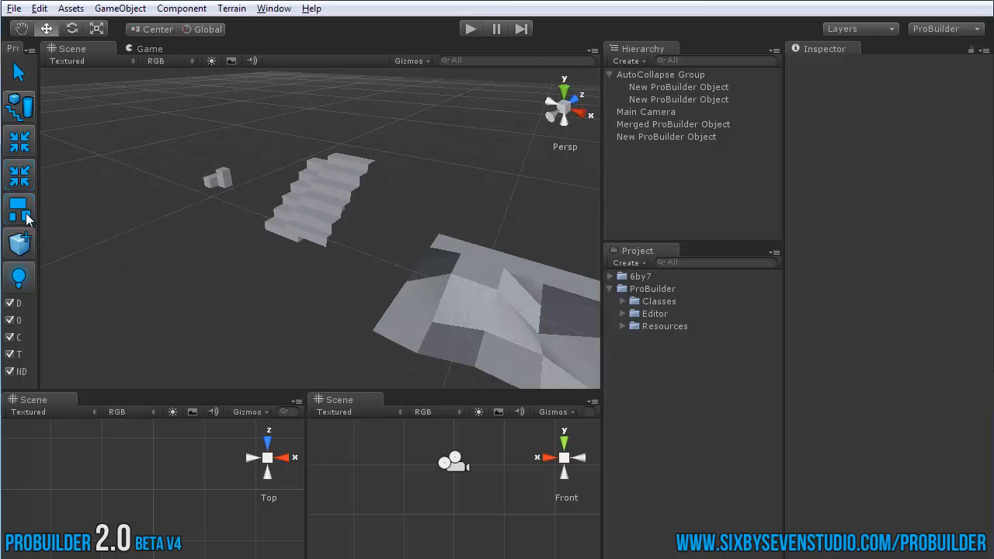
alt+drag(195, 239, 328, 233)
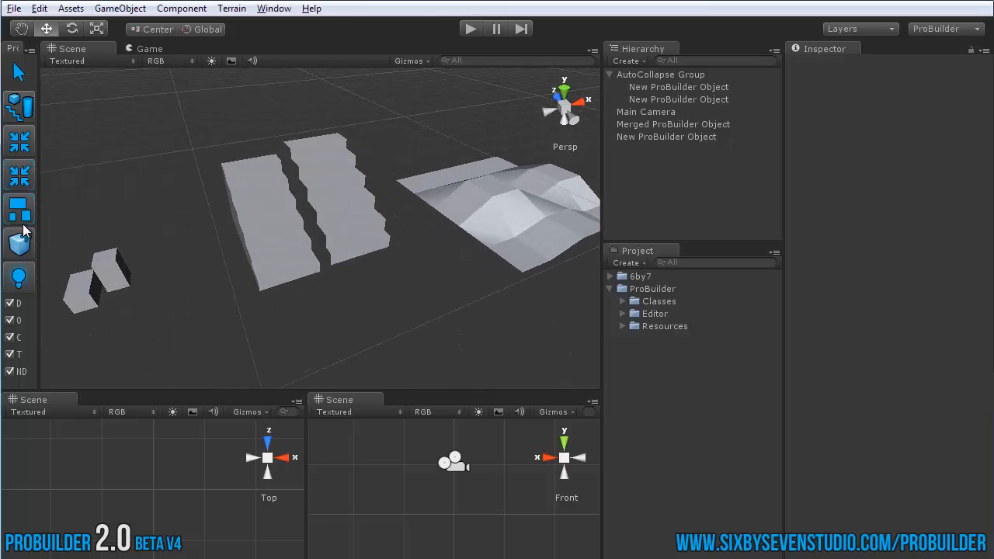
click(335, 179)
shift+click(486, 208)
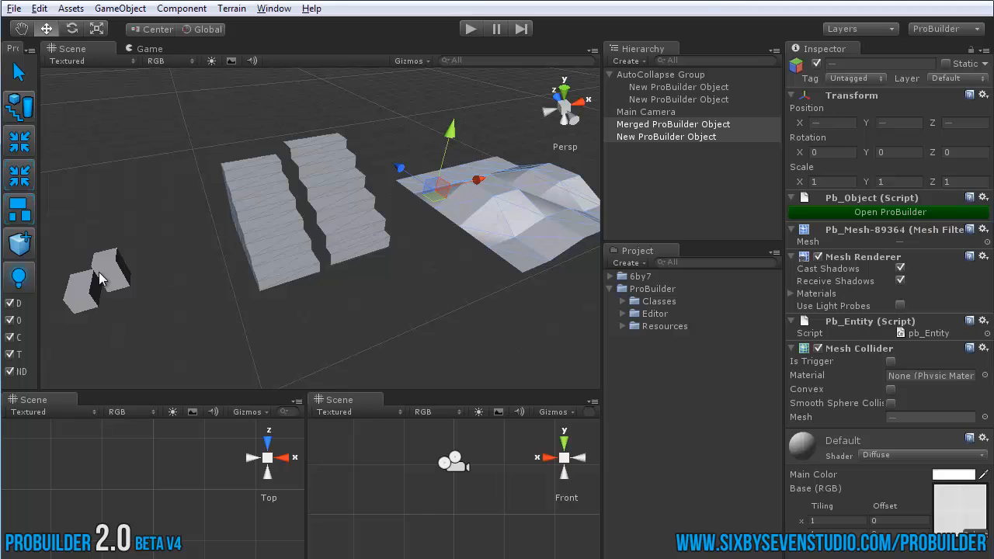
shift+click(99, 276)
click(171, 308)
drag(188, 78, 519, 256)
shift+click(503, 209)
click(21, 211)
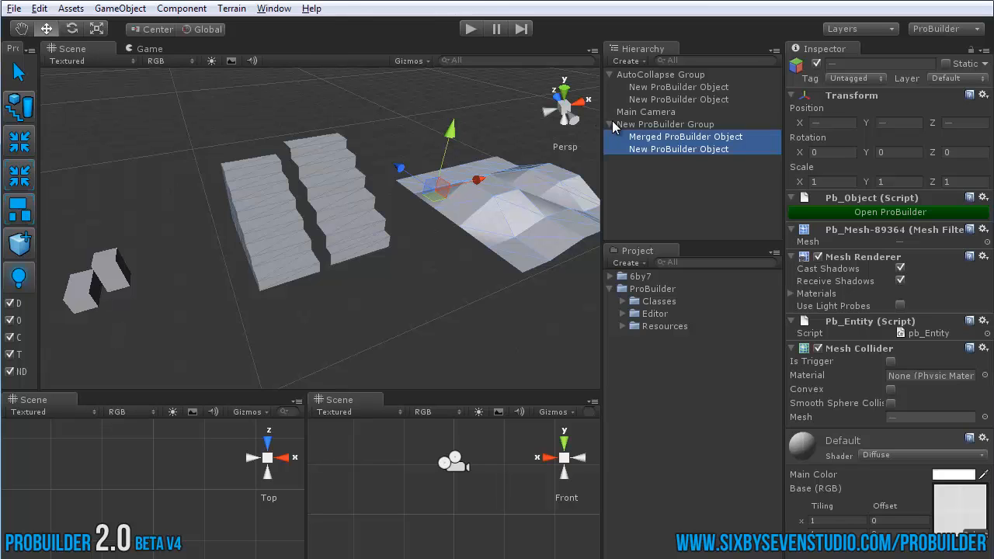
Step: Look over the grouped stairs and terrain mesh from several angles and clear the selection
scroll(481, 234, down, 5)
middle_drag(480, 234, 410, 247)
scroll(410, 247, down, 1)
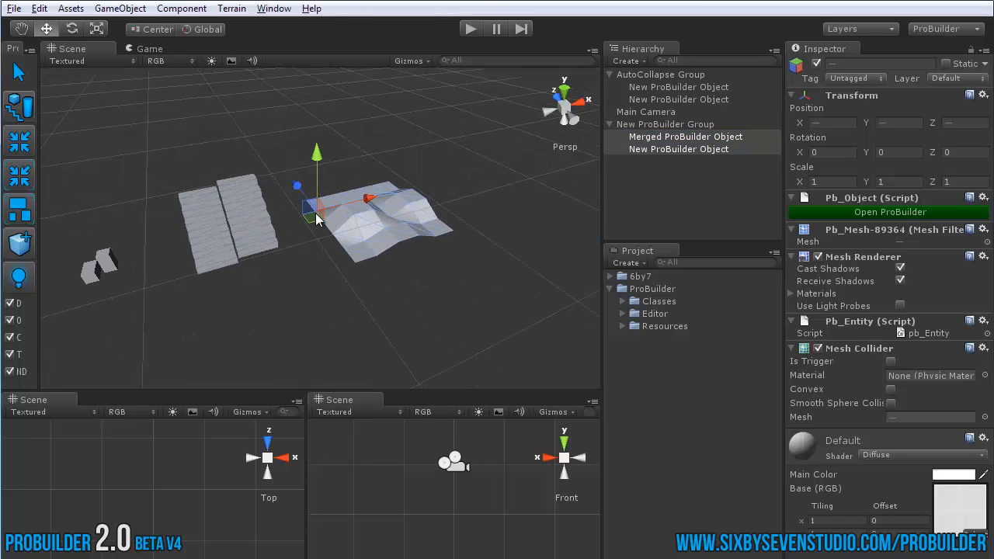
drag(317, 216, 393, 297)
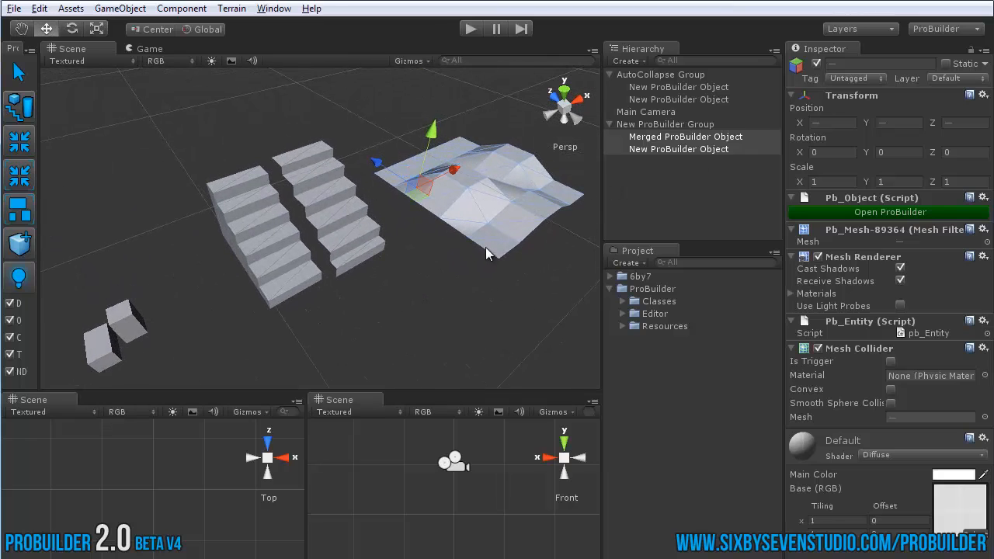
alt+drag(439, 268, 415, 271)
click(390, 272)
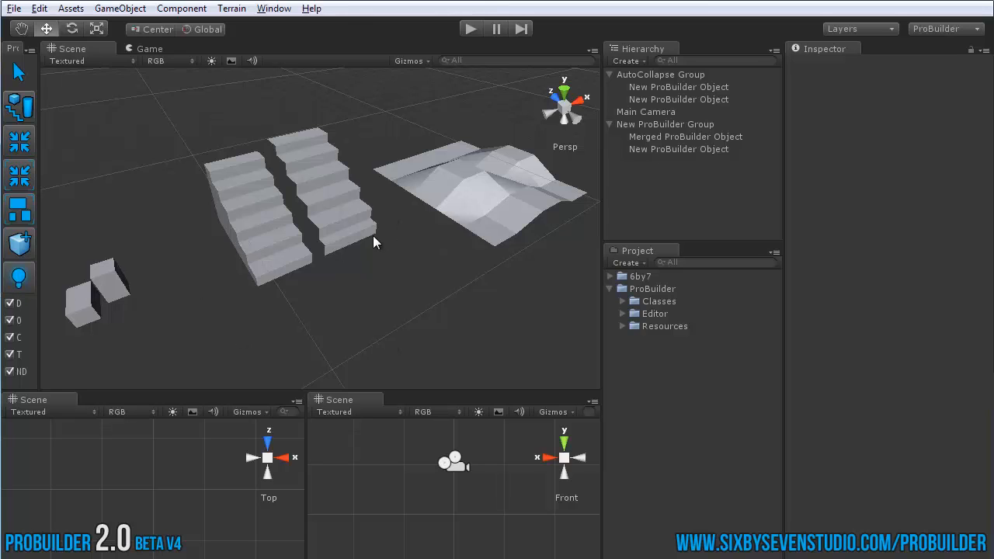
mouse_move(282, 247)
middle_down()
mouse_move(306, 243)
mouse_move(300, 252)
middle_up()
scroll(301, 251, down, 3)
alt+drag(300, 252, 44, 310)
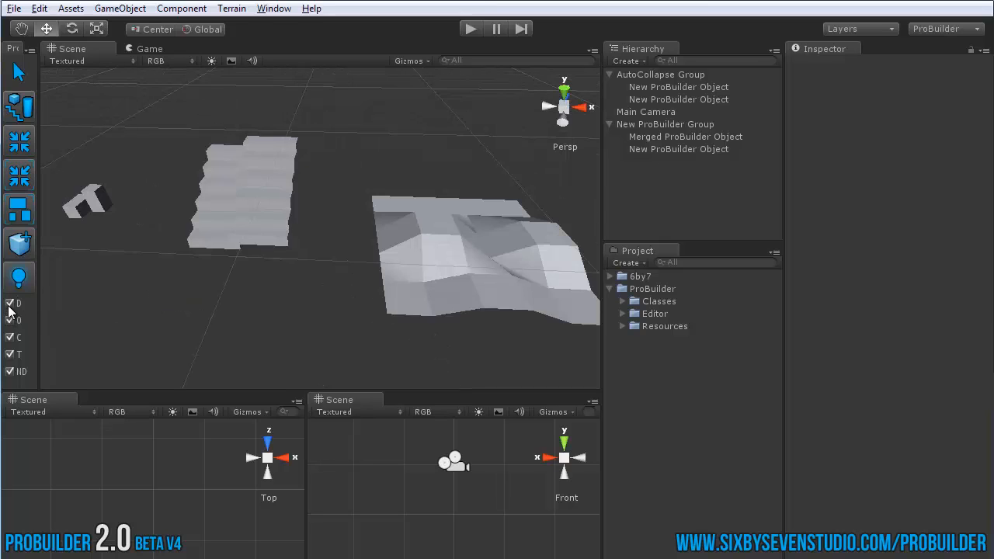
Step: Create a new cube and move it along Z to about 4.55, into the clear space in front of the stairs
alt+drag(109, 307, 368, 289)
middle_drag(447, 283, 382, 275)
scroll(382, 276, down, 3)
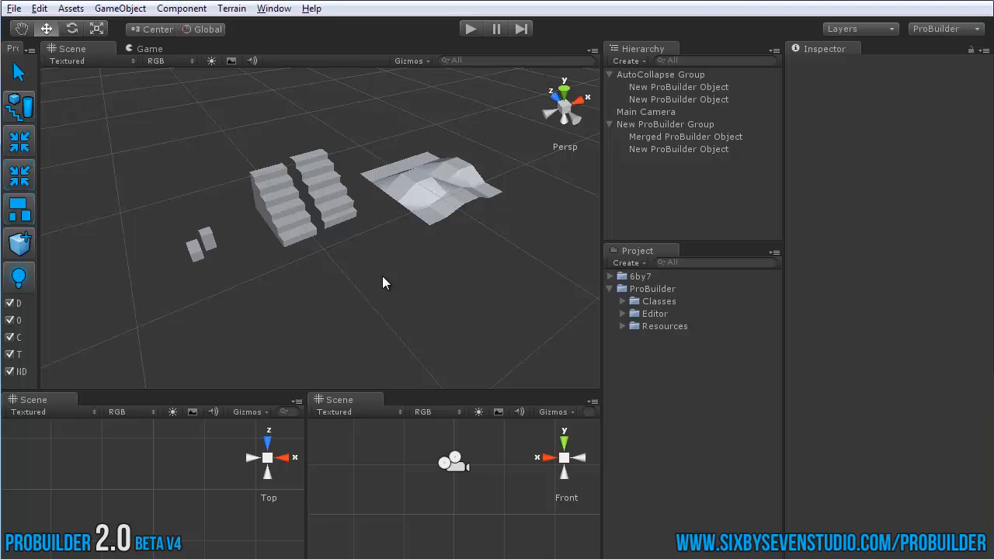
key(ctrl+k)
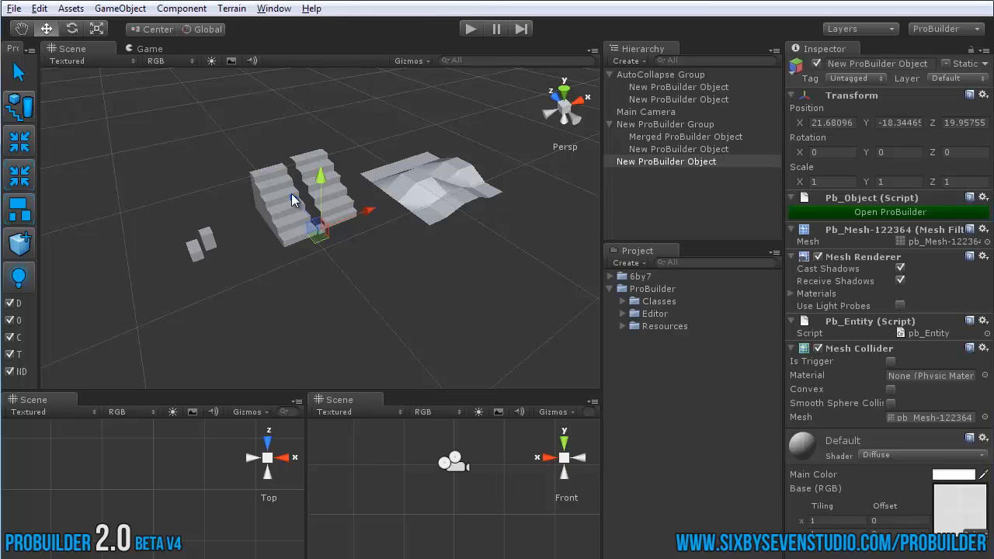
drag(293, 200, 427, 271)
key(f)
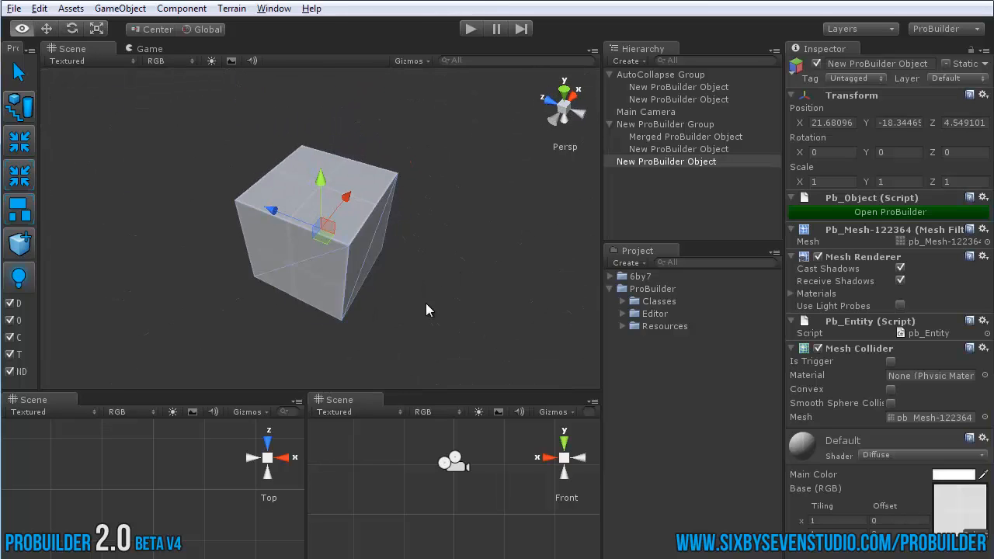
scroll(426, 304, down, 3)
Step: Duplicate the cube three times, moving each copy along Z about 1.8 units apart to form a row of four
key(ctrl+d)
drag(277, 215, 391, 283)
middle_drag(391, 283, 315, 239)
scroll(315, 239, down, 2)
key(ctrl+d)
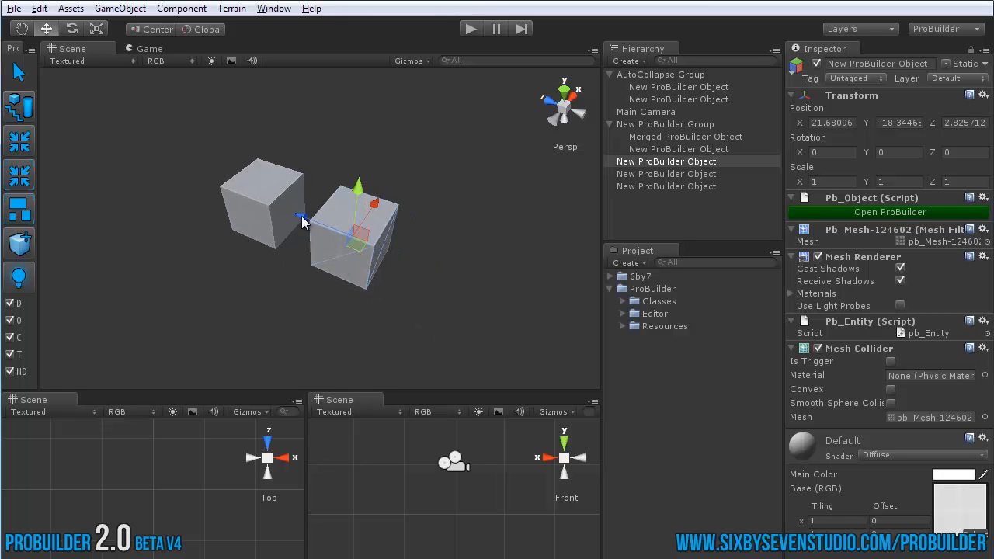
drag(302, 218, 406, 275)
middle_drag(406, 275, 293, 239)
scroll(293, 239, down, 2)
key(ctrl+d)
drag(292, 224, 385, 284)
scroll(385, 284, down, 2)
Step: Duplicate the whole row of four cubes along X to build a 4-by-4 grid, then clear the selection
drag(198, 137, 360, 279)
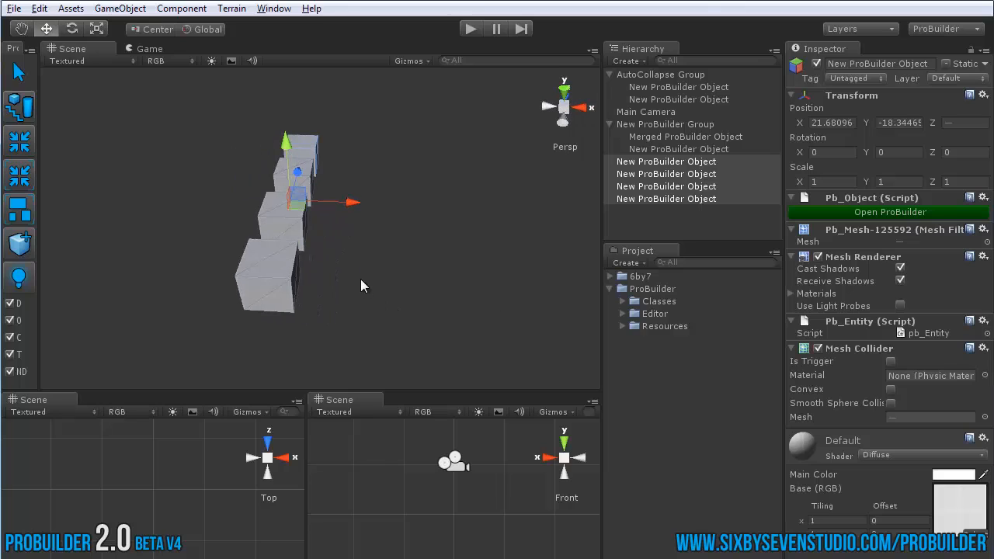
key(ctrl+d)
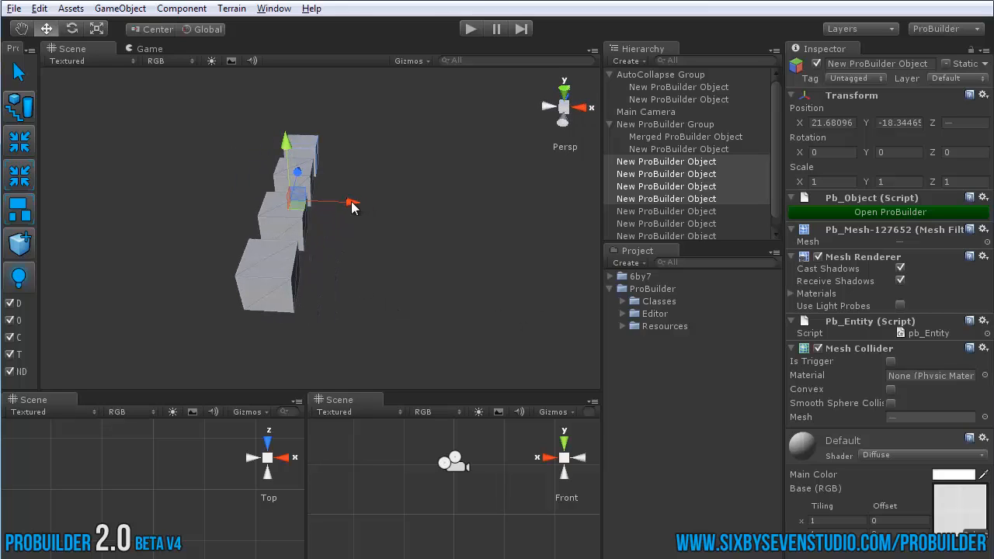
drag(358, 202, 474, 272)
middle_drag(447, 221, 313, 223)
scroll(314, 224, down, 1)
key(ctrl+d)
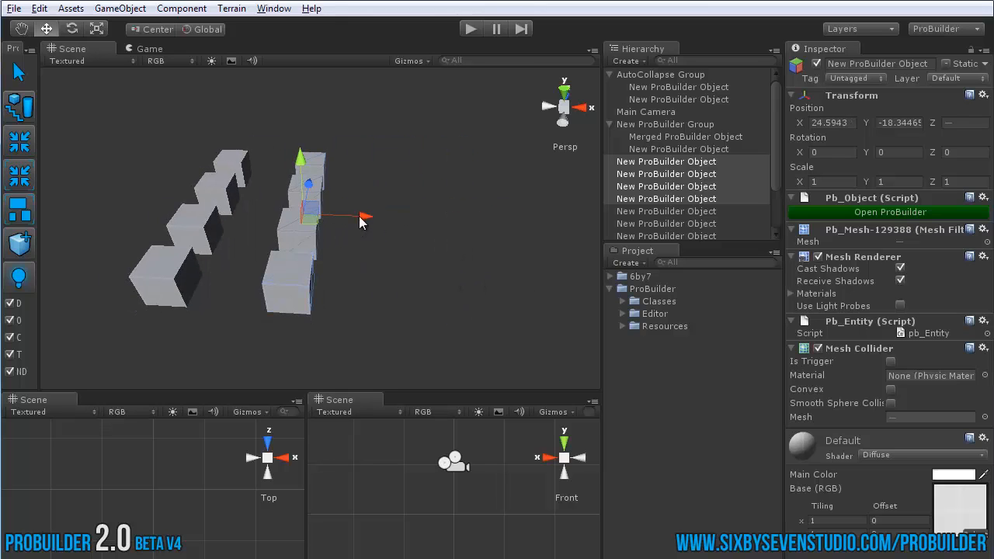
drag(361, 217, 439, 220)
alt+drag(225, 186, 322, 208)
click(233, 218)
alt+drag(229, 219, 399, 233)
scroll(317, 216, up, 2)
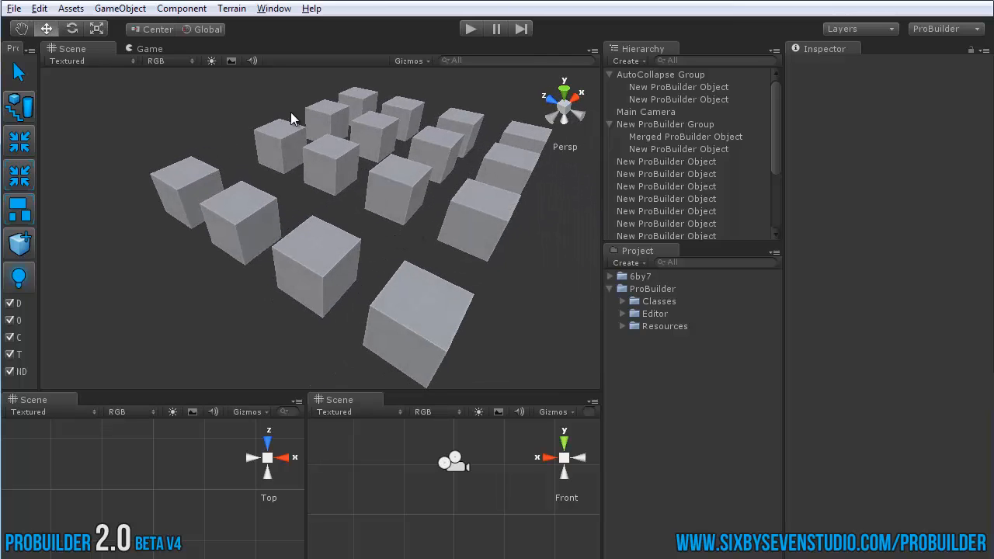
Step: Select three scattered cubes of the grid and turn them into Collider objects
alt+drag(322, 171, 310, 202)
click(285, 177)
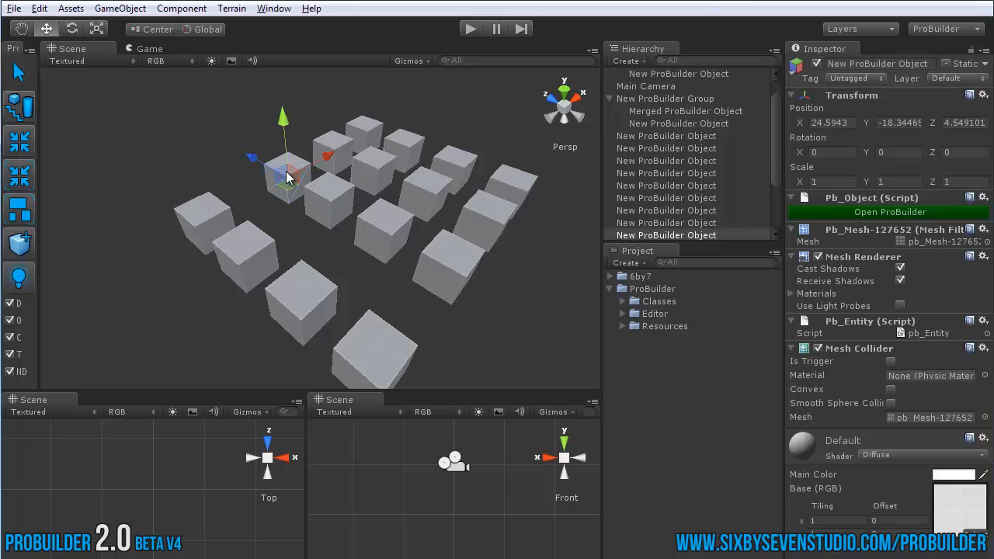
shift+click(460, 166)
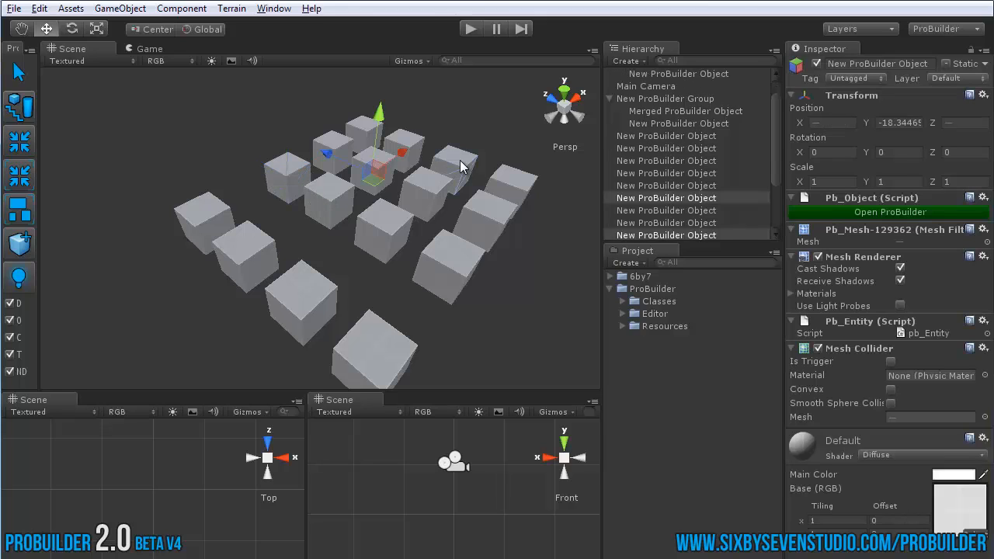
shift+click(252, 261)
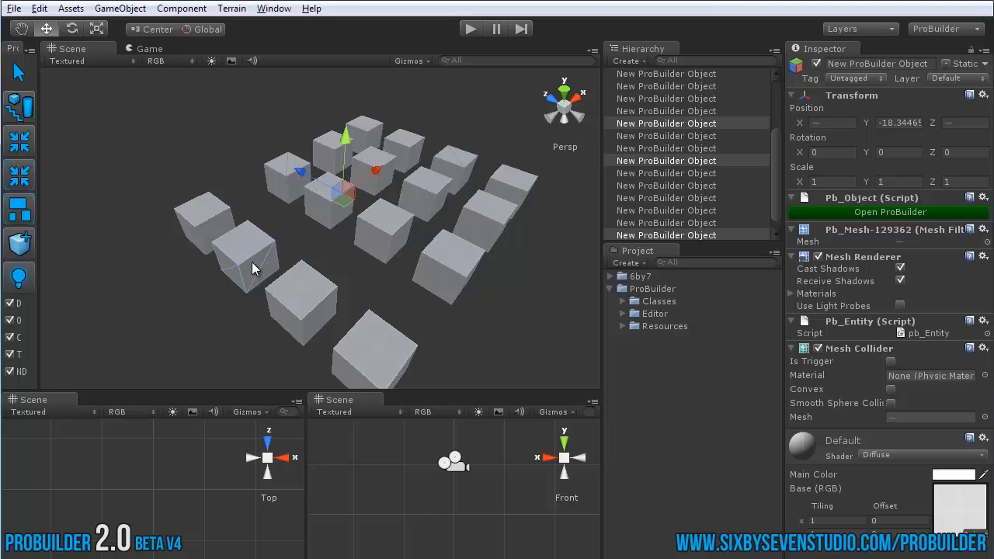
key(c)
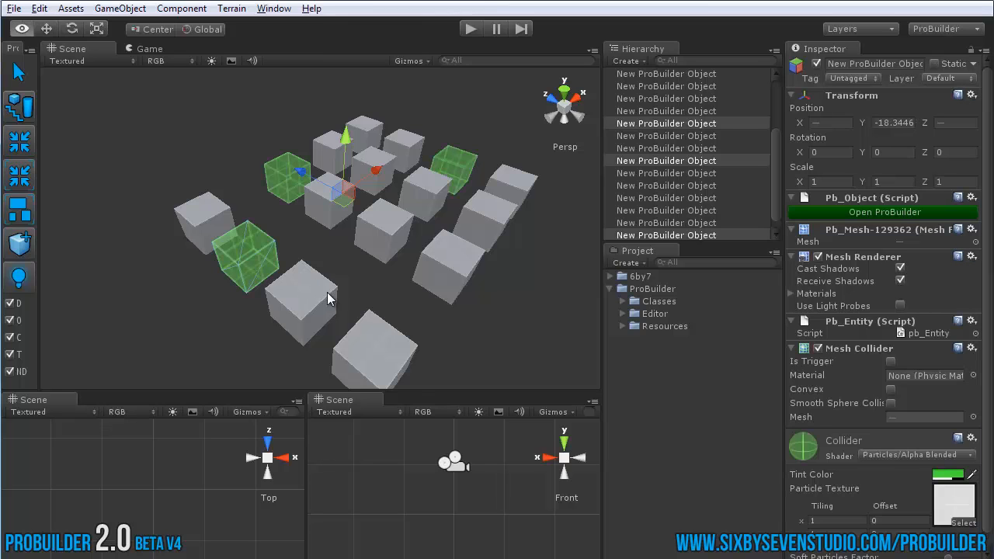
Step: Select three other ordinary cubes spread across the grid and turn them into Trigger objects
alt+drag(328, 291, 335, 229)
click(178, 227)
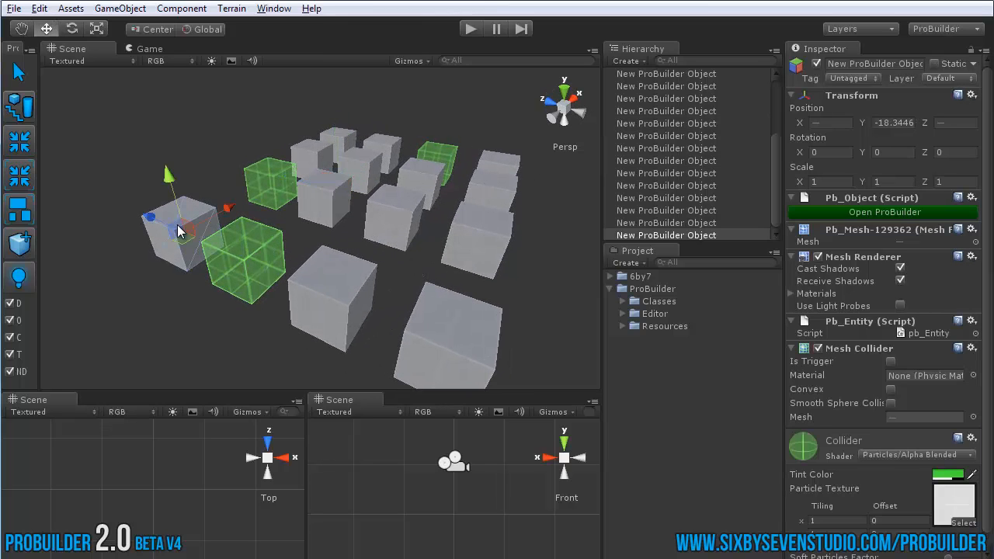
shift+click(392, 197)
shift+click(388, 144)
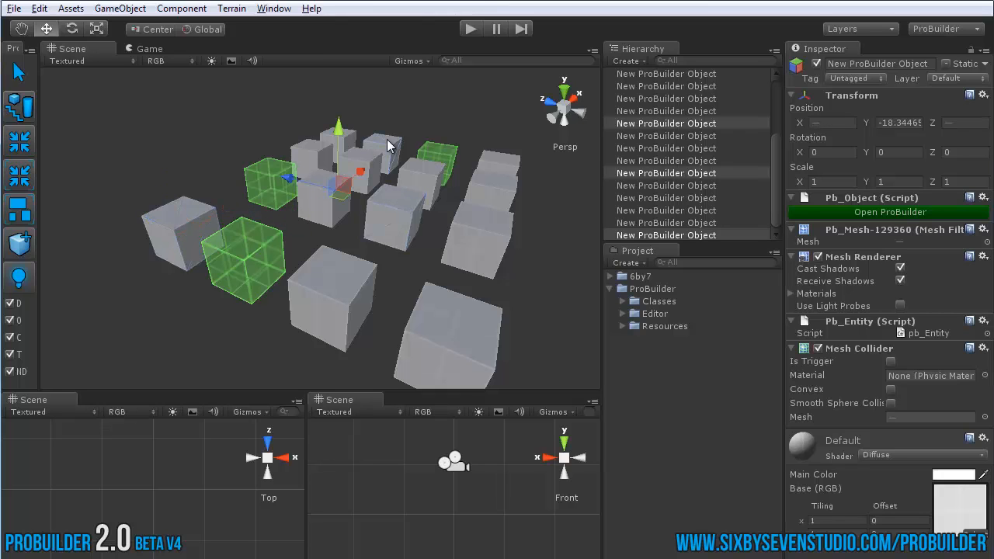
key(t)
Step: Select an ordinary, a Collider and a Trigger cube in turn to compare their settings and materials
alt+drag(388, 144, 354, 215)
click(314, 135)
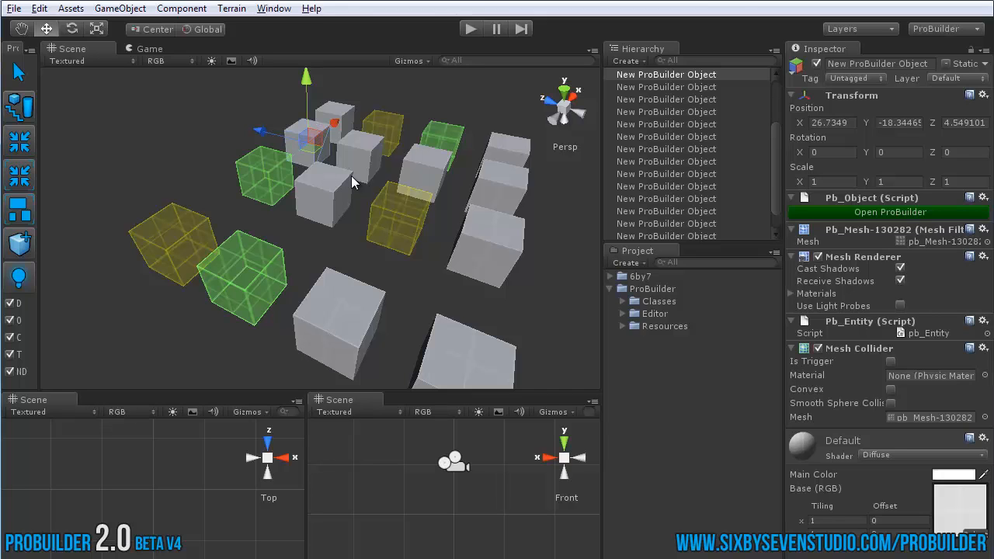
click(263, 168)
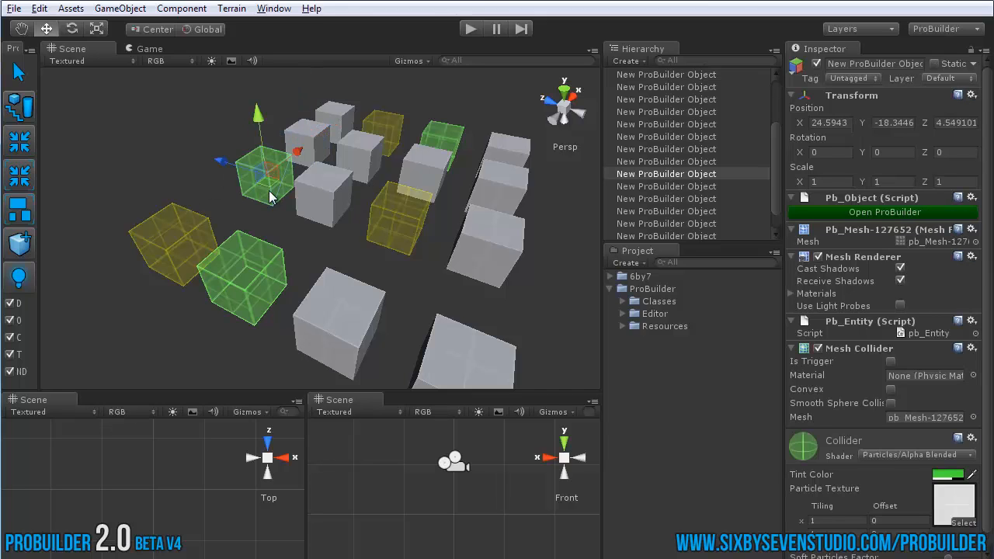
alt+drag(388, 256, 376, 215)
key(alt+t)
click(376, 215)
alt+drag(354, 284, 230, 254)
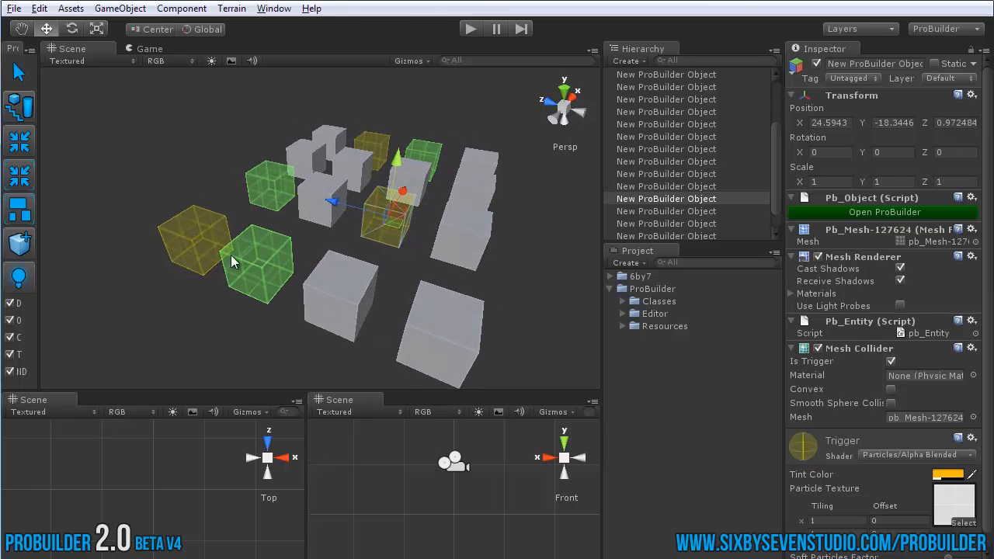
click(314, 190)
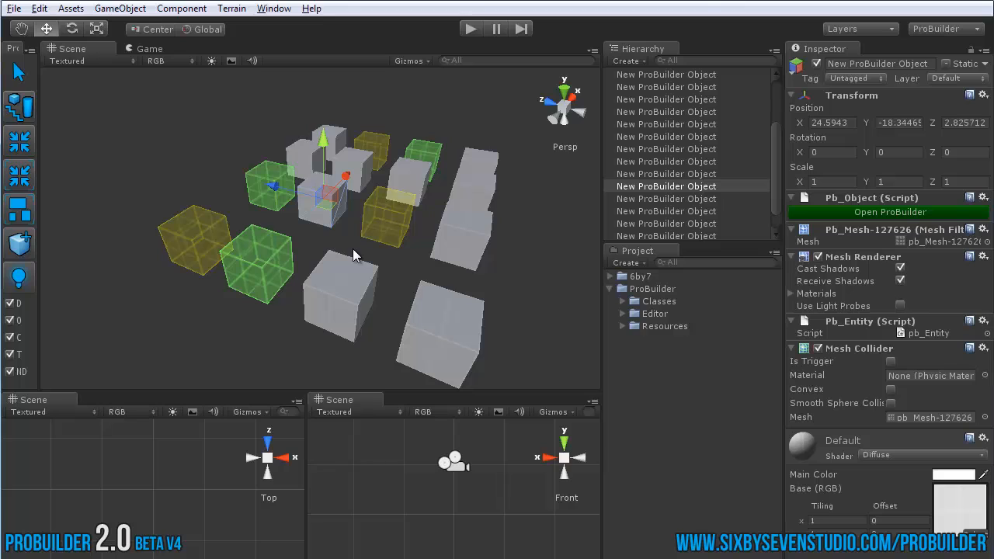
Step: Select the ordinary cube beside the central Trigger cube and examine the cube types around it up close
alt+drag(352, 250, 337, 280)
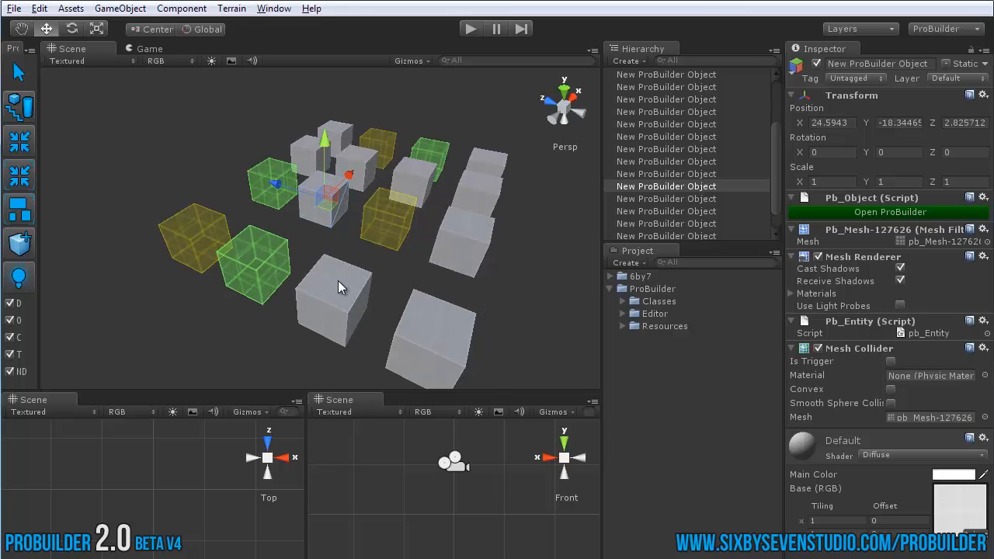
click(471, 237)
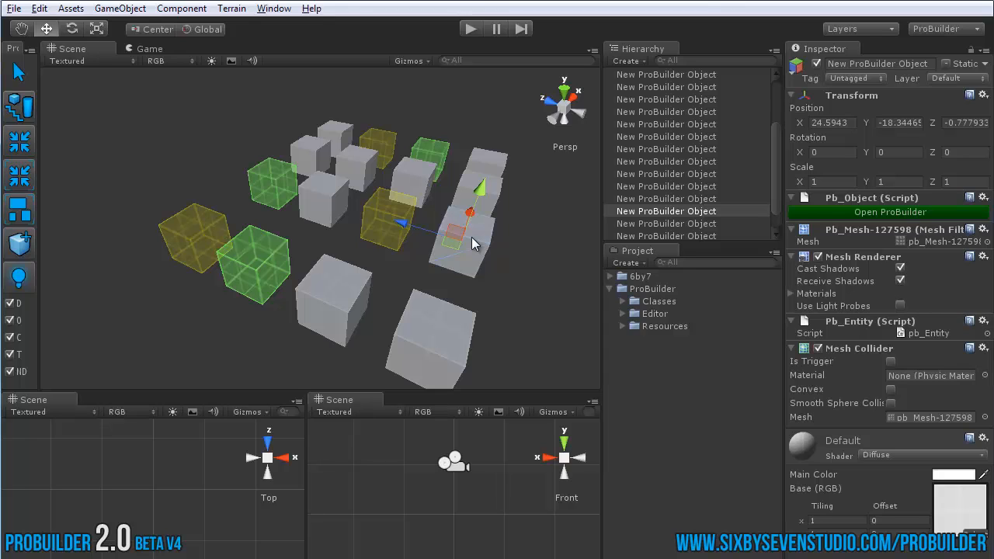
scroll(403, 271, up, 3)
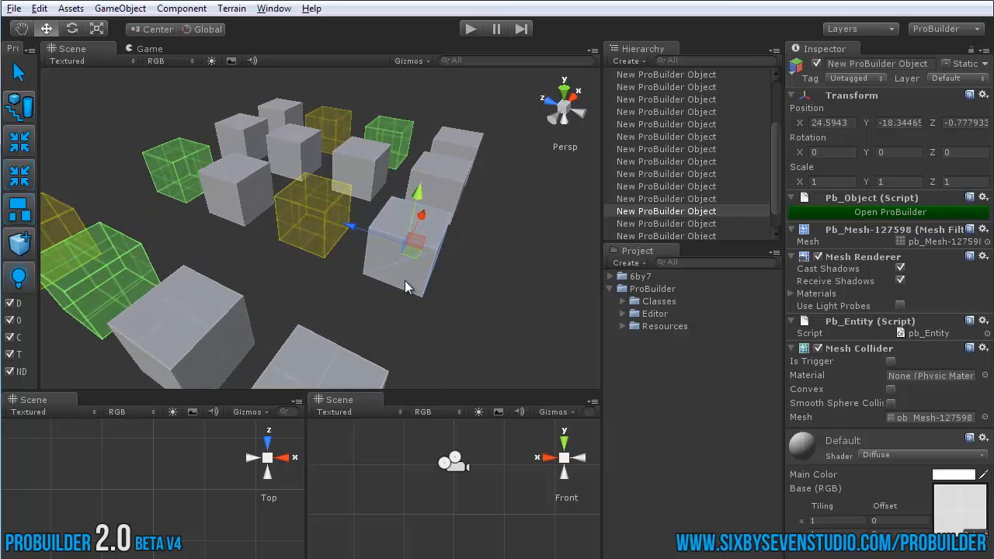
alt+drag(460, 304, 369, 271)
scroll(369, 270, up, 3)
alt+drag(184, 253, 356, 257)
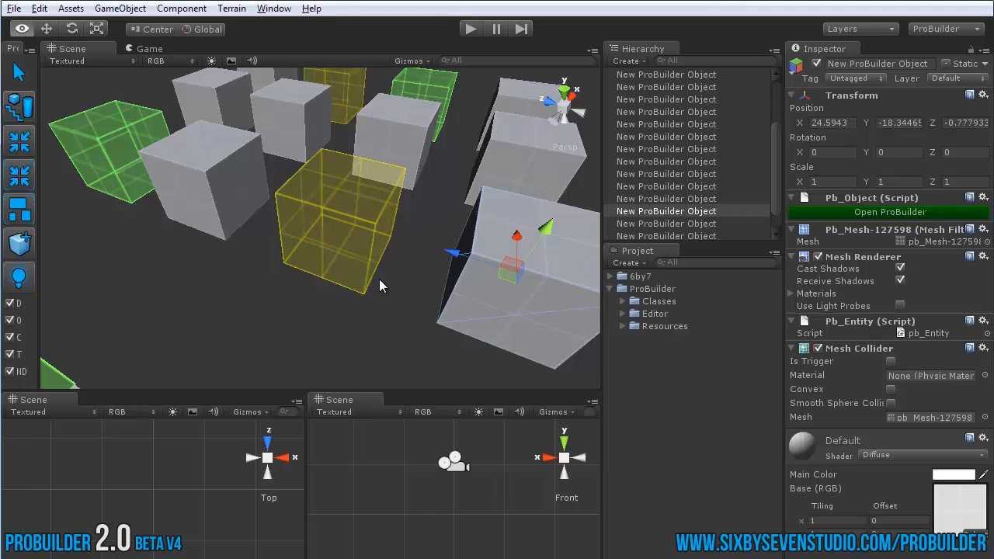
alt+drag(379, 279, 513, 290)
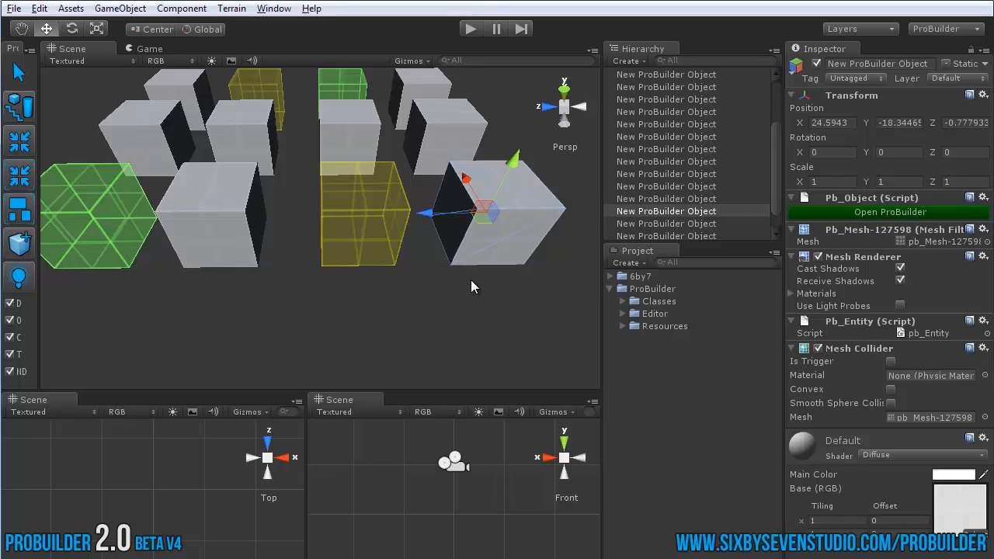
alt+drag(470, 279, 369, 273)
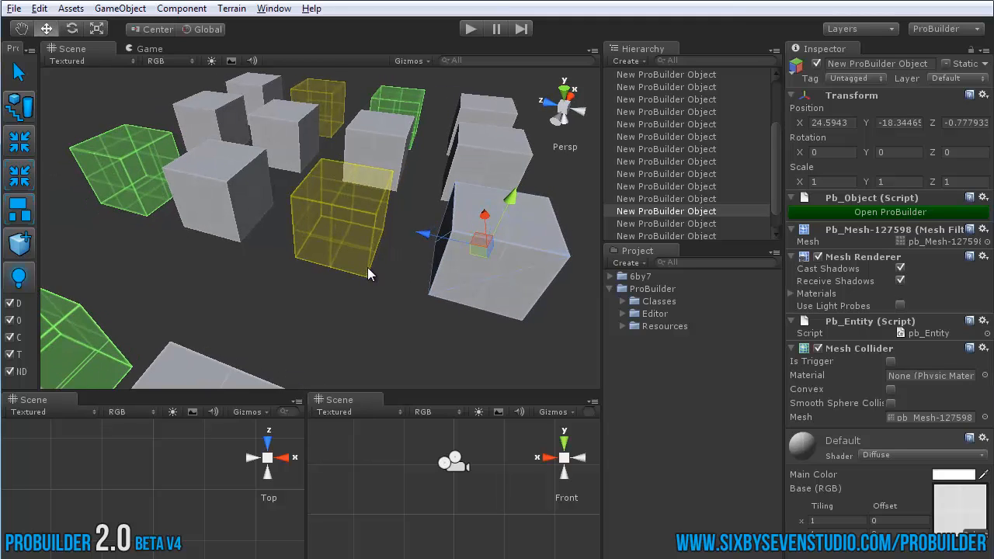
Step: Select the ordinary cubes on two sides of the central Trigger cube and examine the cube types from several angles
click(248, 188)
alt+drag(252, 242, 401, 254)
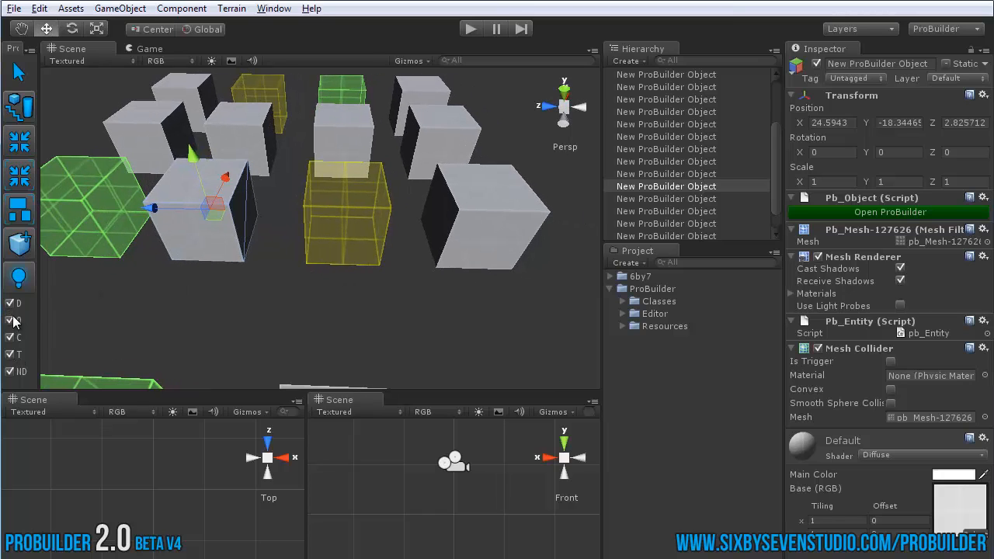
alt+drag(93, 309, 337, 280)
click(483, 187)
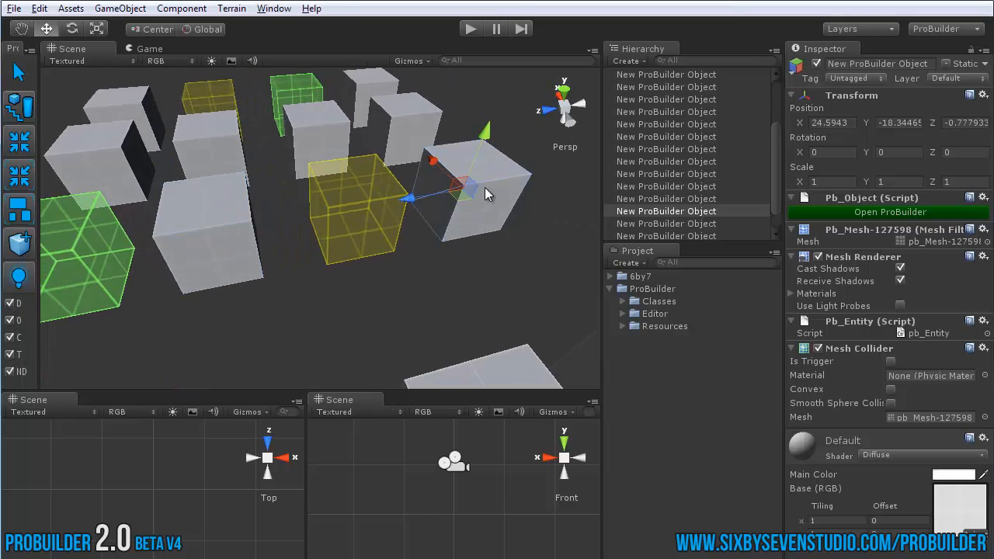
alt+drag(483, 187, 457, 263)
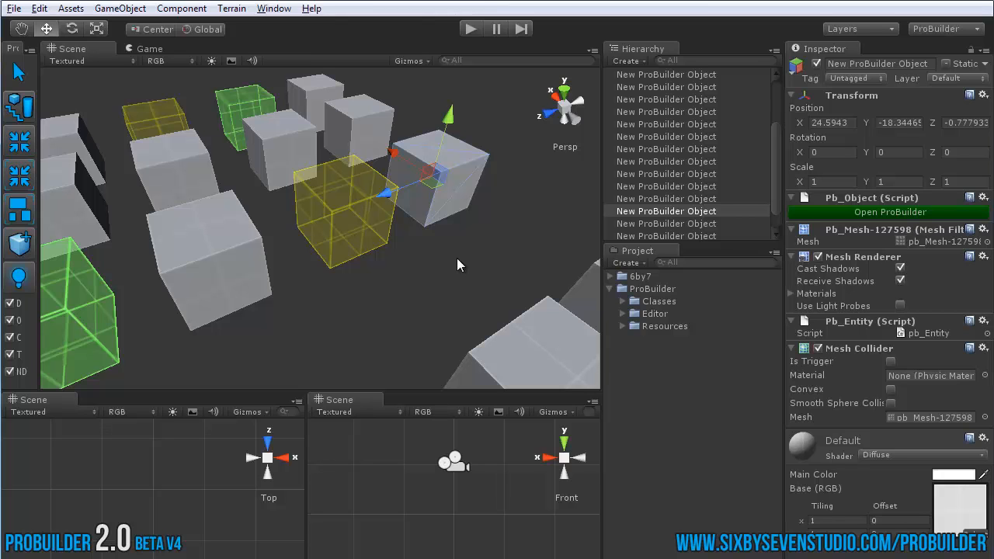
mouse_move(457, 258)
alt+mouse_down()
mouse_move(389, 259)
mouse_move(464, 247)
mouse_move(442, 255)
alt+mouse_up()
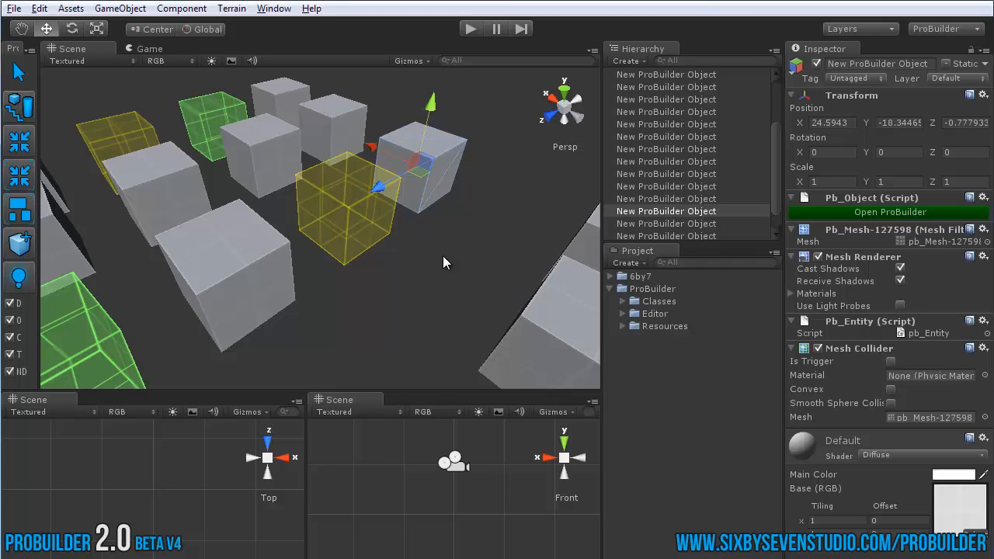
alt+drag(445, 239, 431, 261)
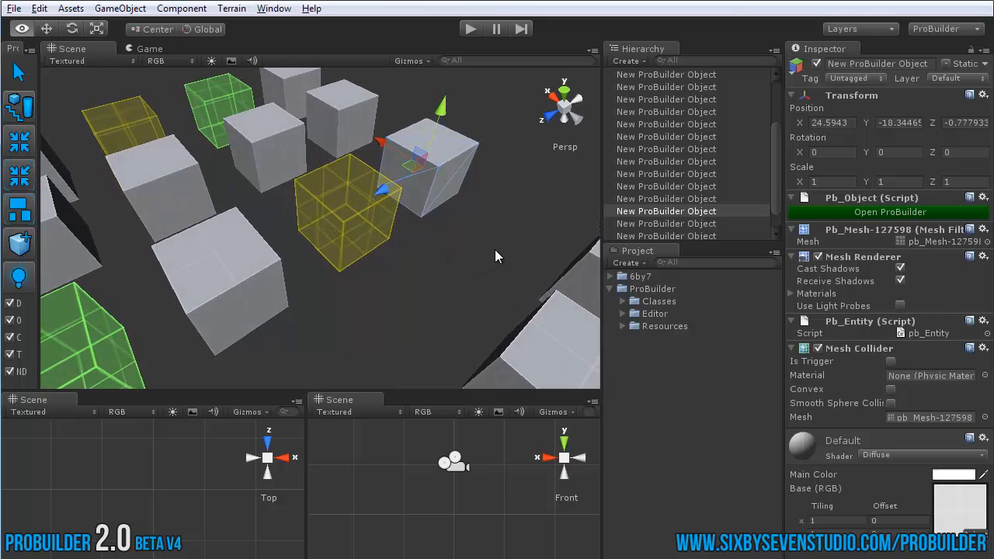
alt+drag(490, 249, 435, 263)
scroll(408, 257, down, 3)
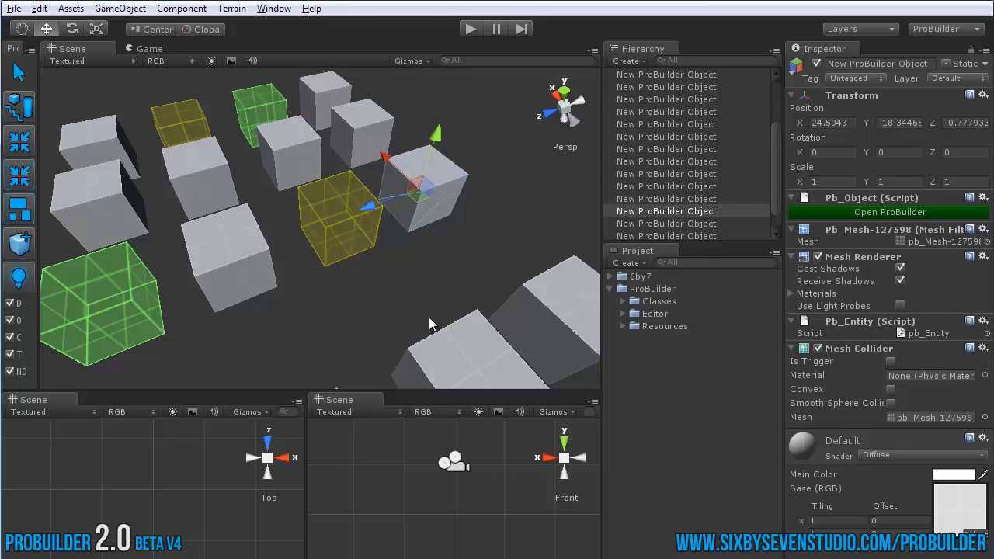
alt+drag(460, 314, 364, 282)
Step: Clear the selection, and hide and restore the D category of cubes with the whole grid in view
click(321, 272)
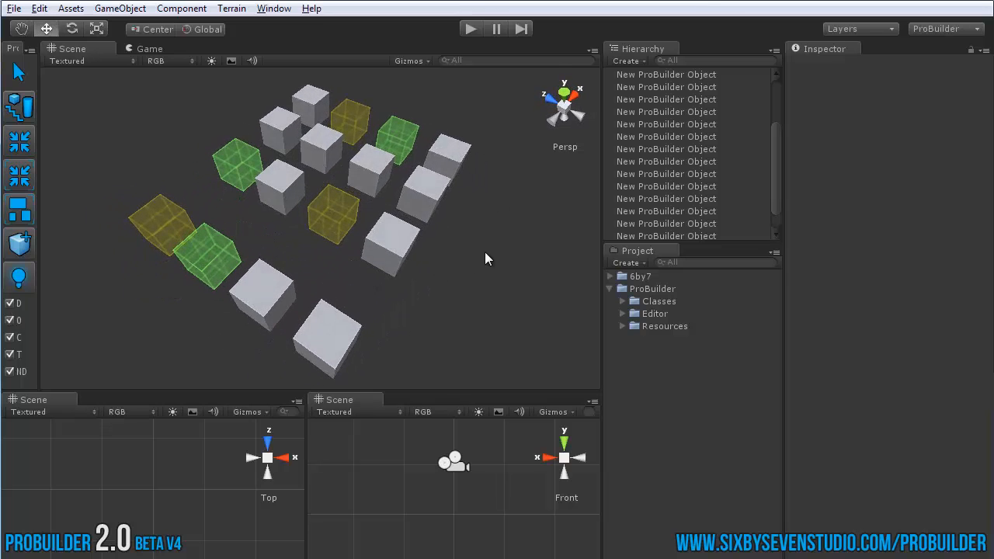
alt+drag(484, 259, 83, 285)
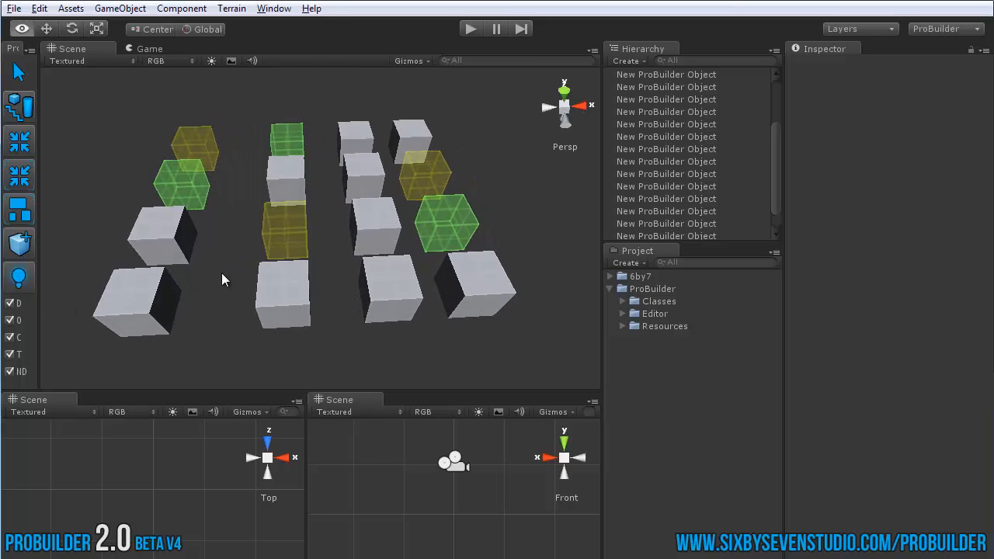
alt+drag(221, 273, 64, 276)
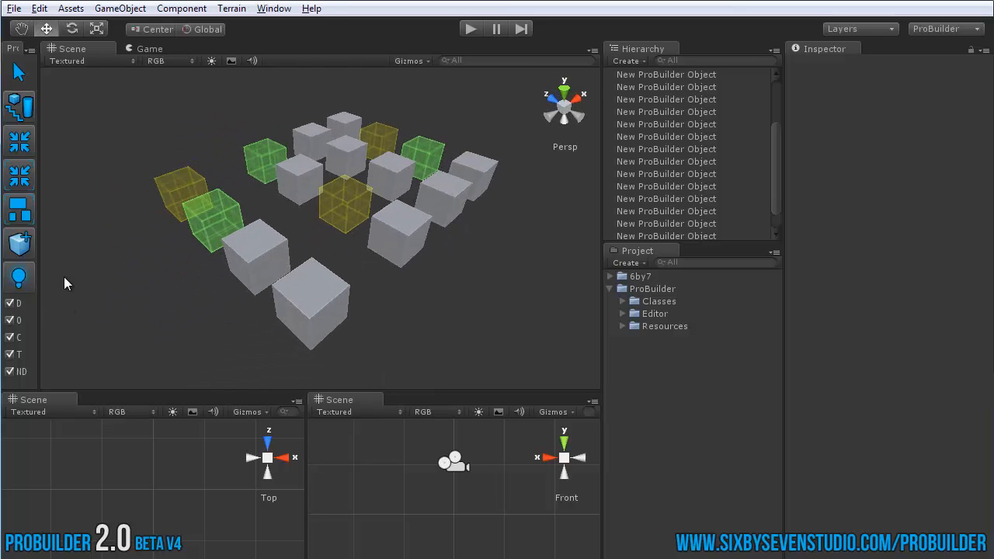
click(11, 305)
click(11, 305)
click(11, 305)
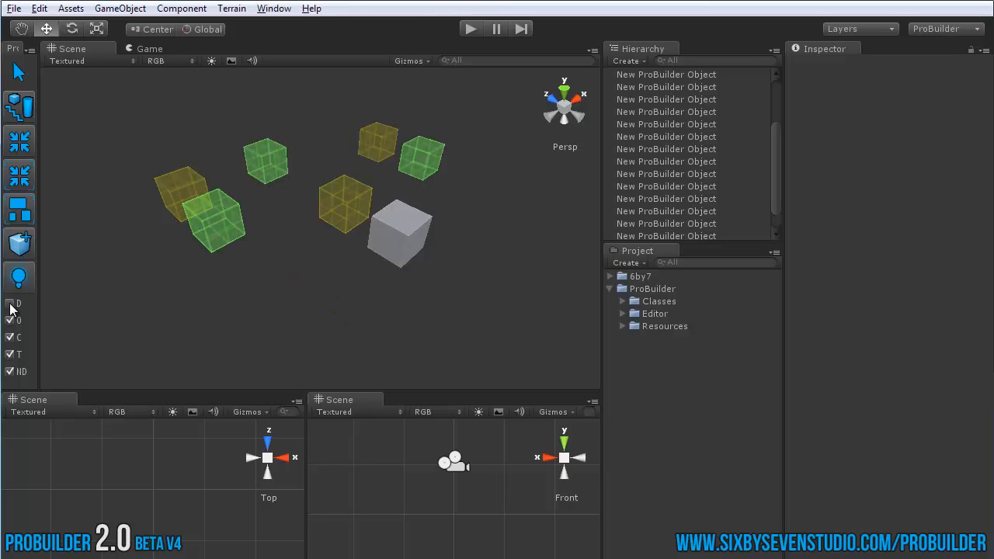
click(11, 305)
Step: Toggle the visibility of the D category off and on again to compare the cubes from closer up
alt+drag(245, 262, 314, 249)
scroll(308, 257, up, 3)
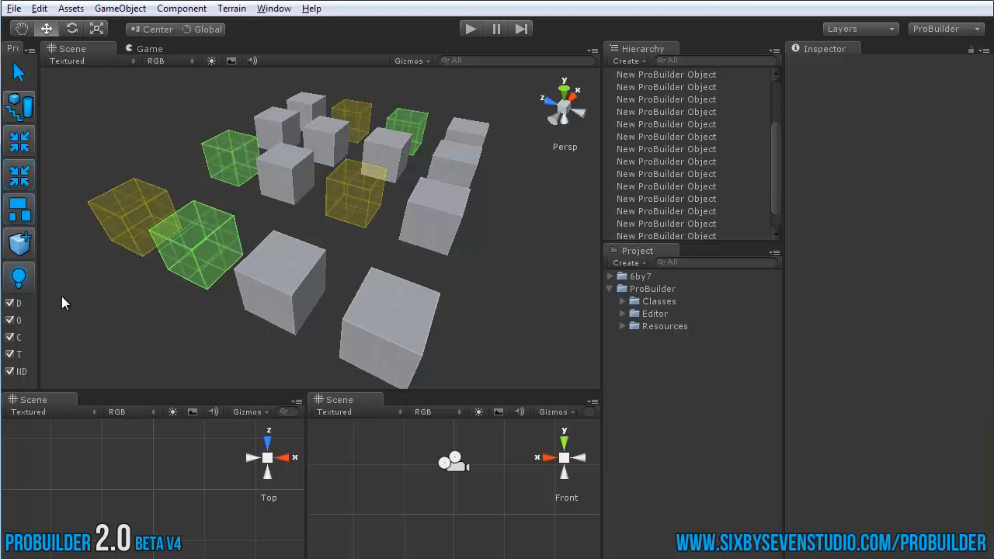
click(11, 305)
click(9, 305)
click(10, 305)
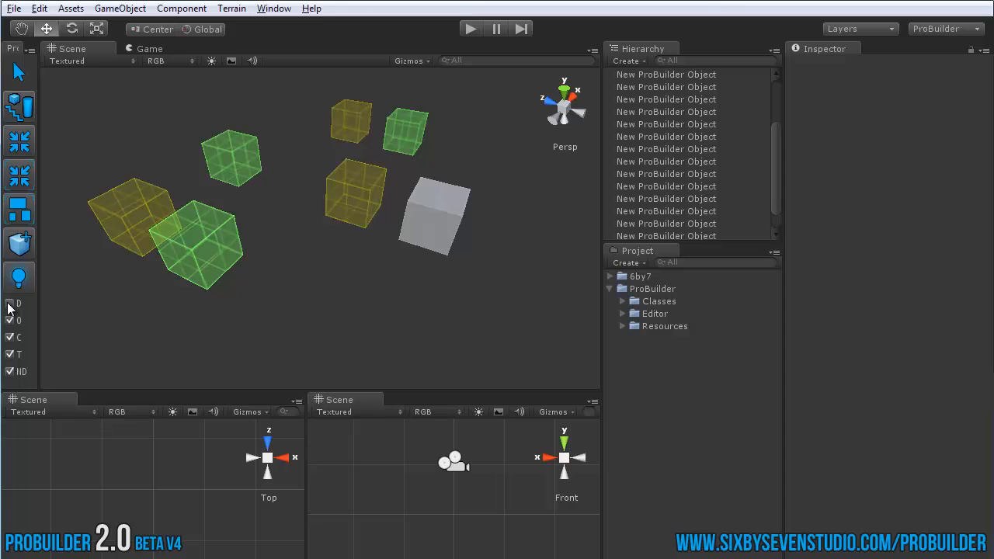
click(10, 305)
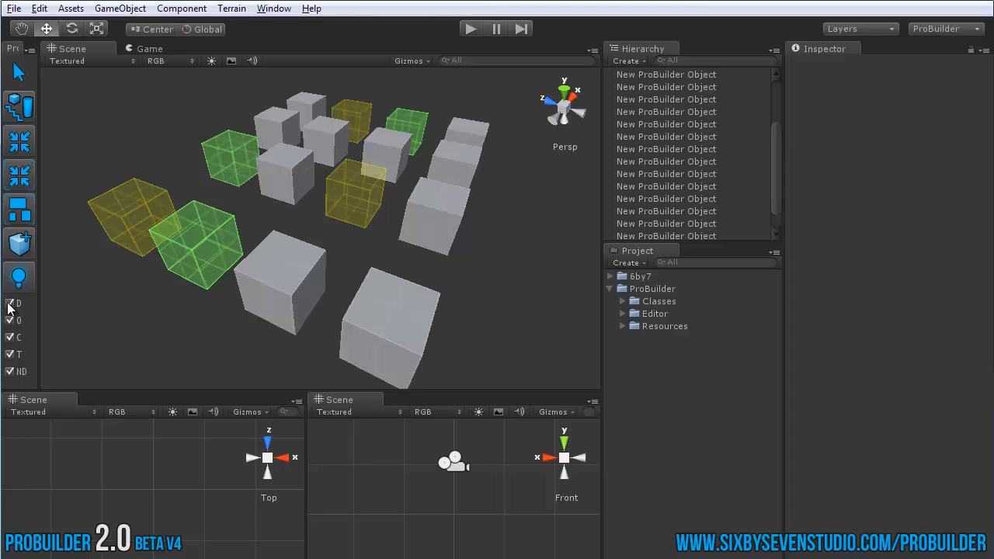
Step: Inspect the ordinary cube in front of the central Trigger cube and the one behind it by selecting each in turn
alt+drag(410, 273, 405, 293)
alt+drag(330, 300, 368, 228)
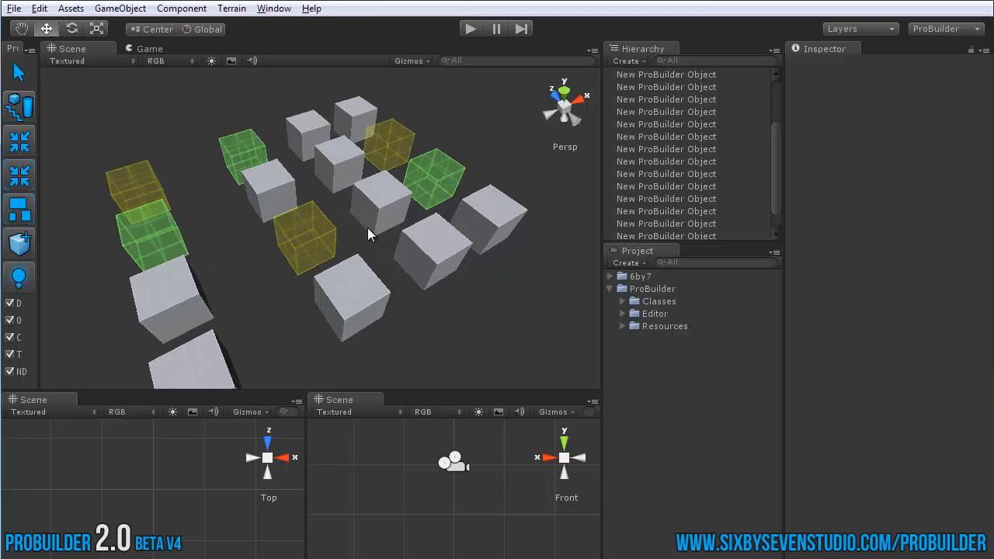
click(311, 247)
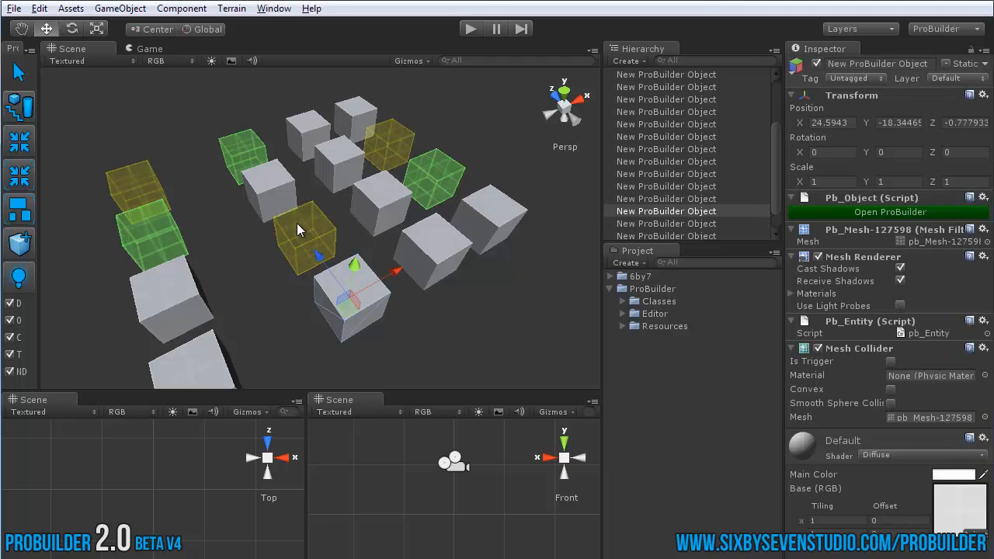
click(263, 190)
alt+drag(264, 189, 418, 242)
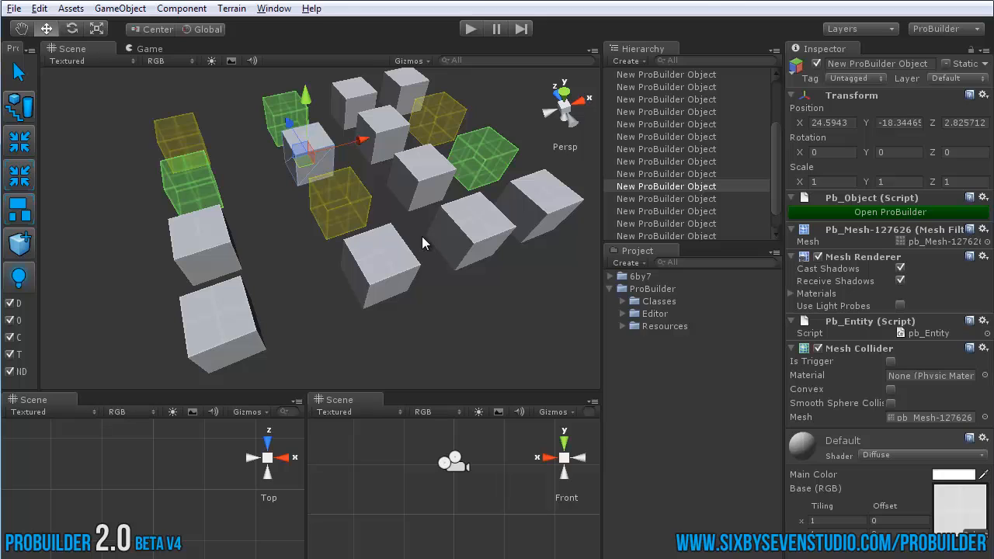
alt+drag(320, 273, 145, 247)
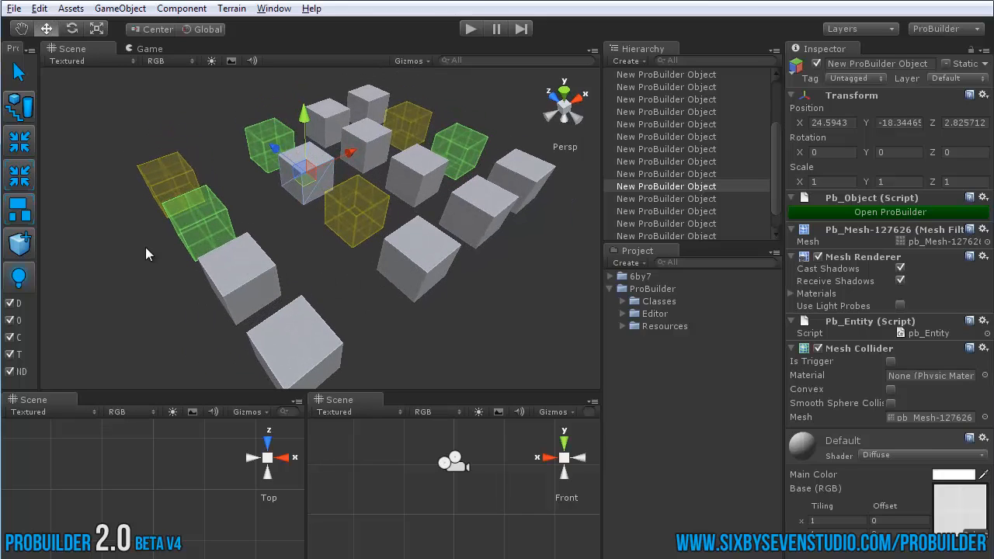
Step: Deselect the cube, and hide and restore the O category twice to see which cube belongs to it
click(316, 245)
click(10, 319)
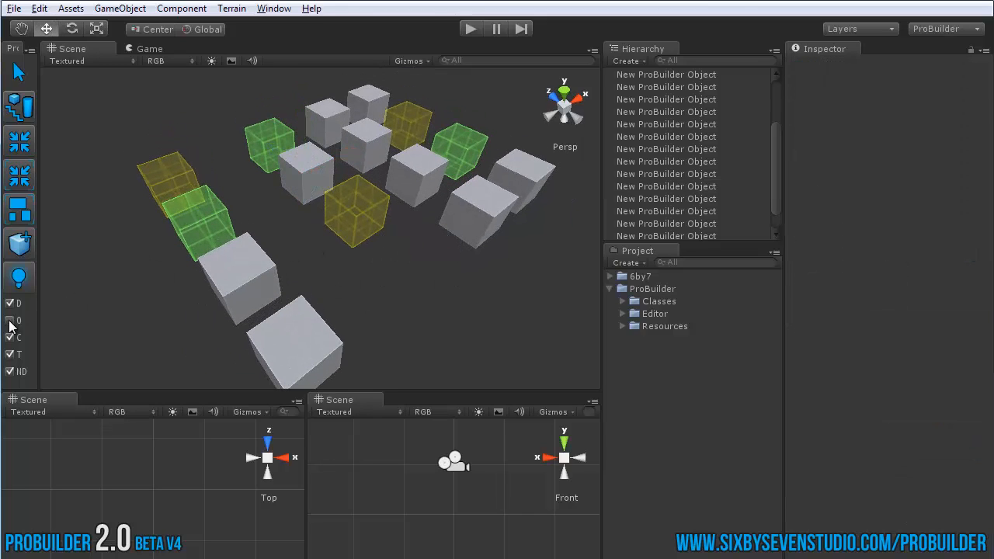
click(9, 320)
alt+drag(151, 305, 242, 284)
click(9, 322)
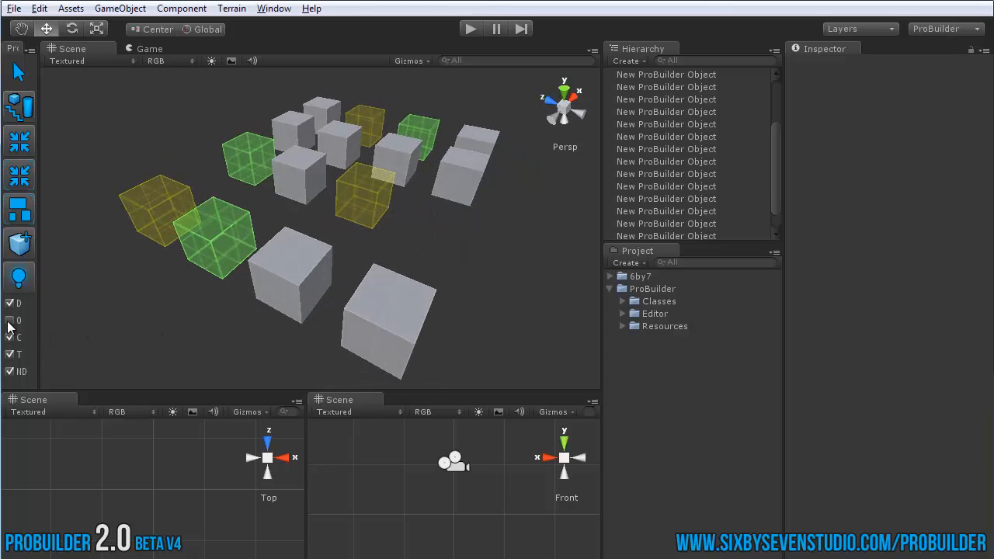
click(7, 321)
Step: Hide and restore the Collider cubes, and do the same with the Trigger cubes
click(10, 336)
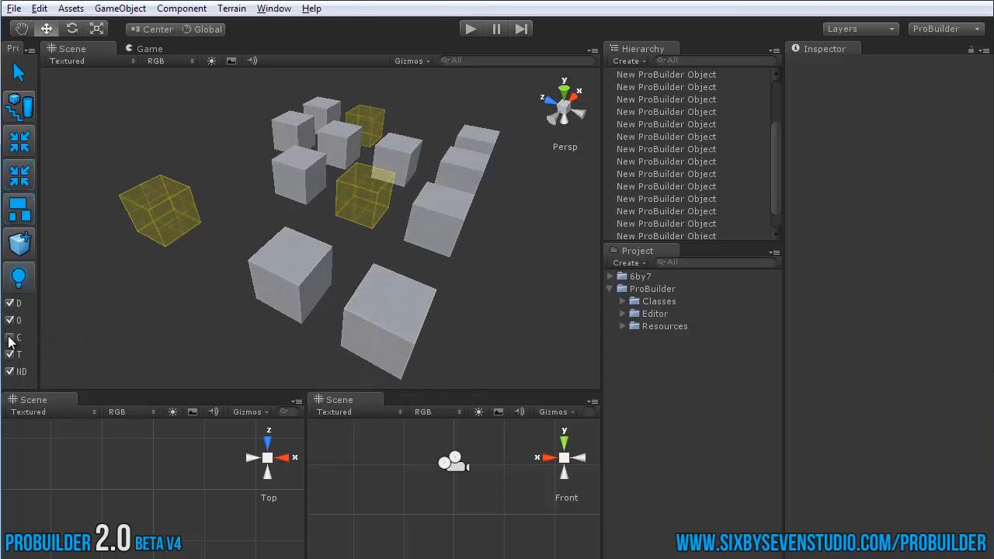
click(9, 337)
click(10, 337)
click(9, 337)
click(10, 354)
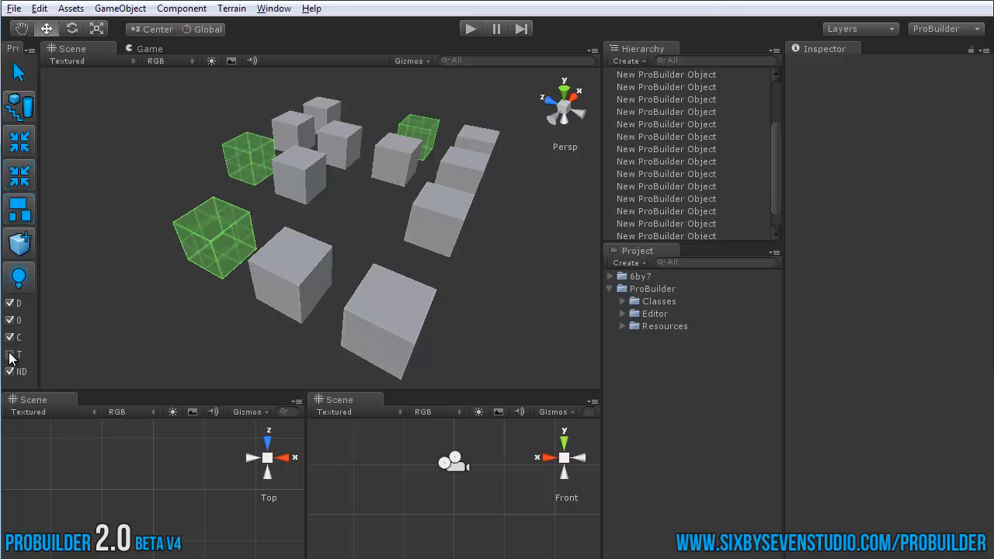
click(10, 354)
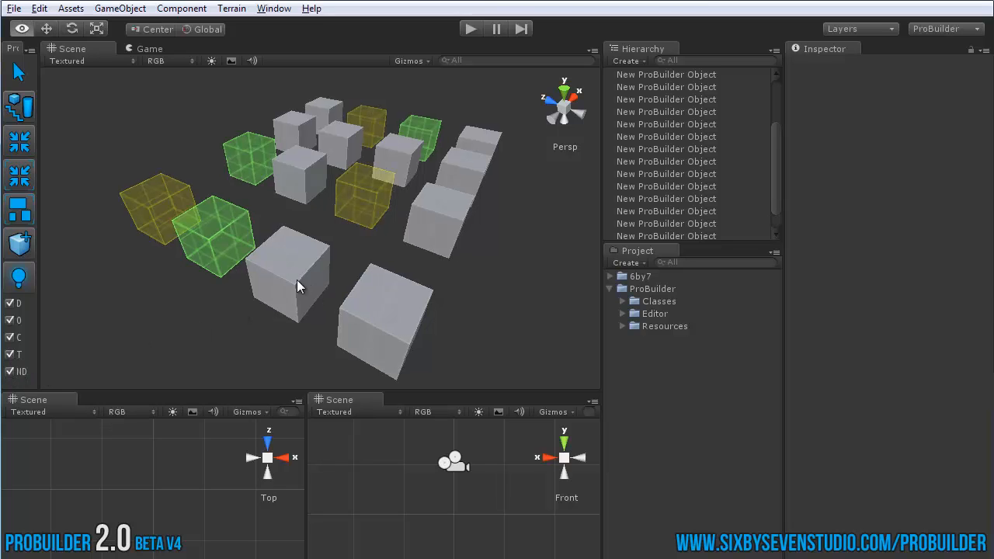
Step: Open the Texture Editor for the ordinary cube beside the front Collider cube and select its top face
alt+drag(296, 280, 308, 285)
mouse_move(308, 286)
middle_down()
mouse_move(302, 262)
mouse_move(324, 278)
middle_up()
scroll(303, 262, up, 3)
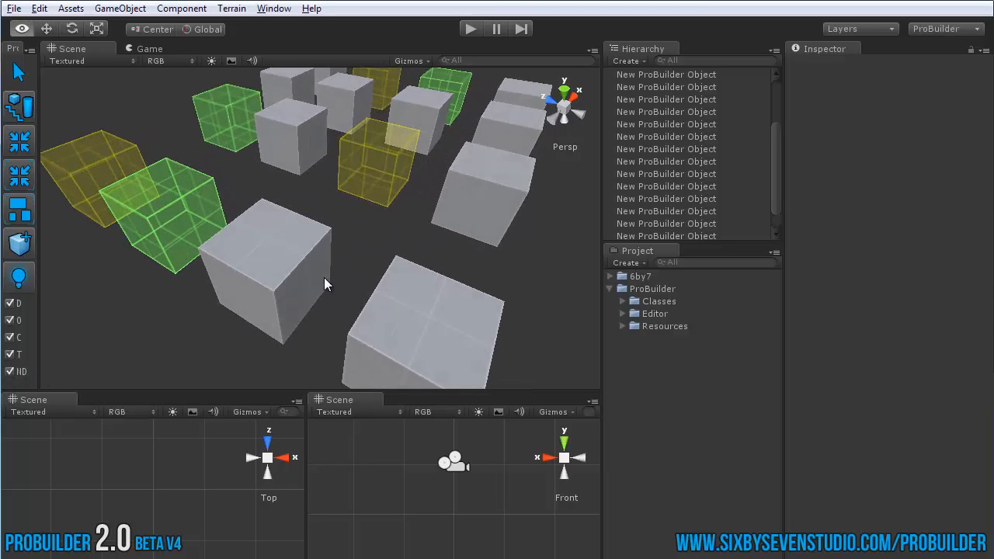
scroll(324, 278, down, 2)
click(294, 259)
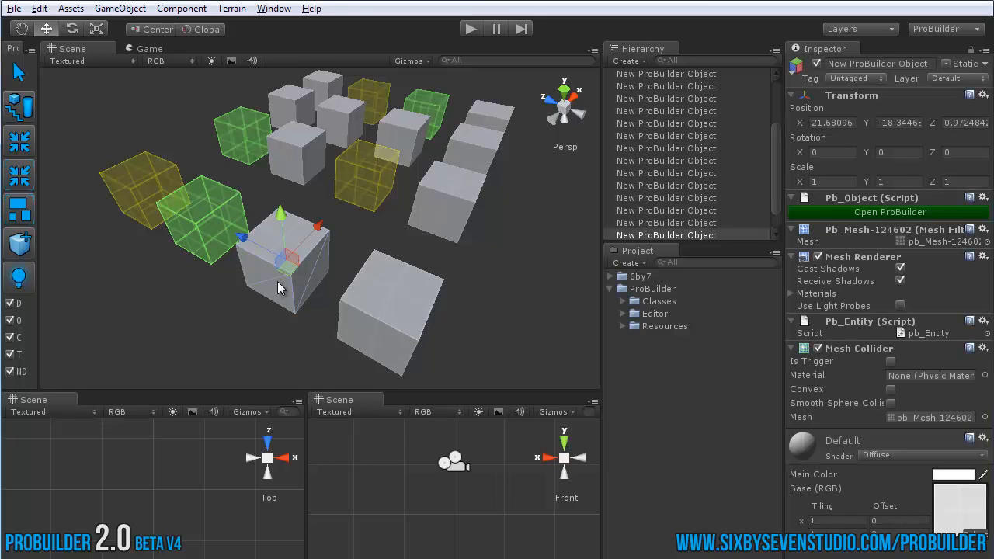
key(j)
middle_drag(373, 269, 340, 280)
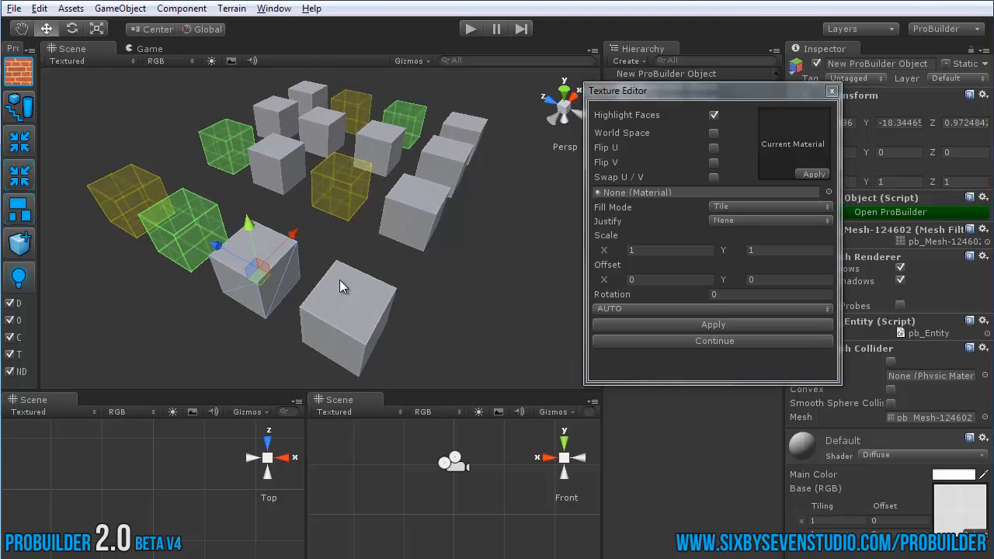
click(301, 250)
scroll(251, 262, up, 3)
mouse_move(400, 247)
alt+mouse_down()
mouse_move(298, 223)
mouse_move(236, 241)
mouse_move(419, 250)
alt+mouse_up()
scroll(245, 250, up, 3)
click(222, 274)
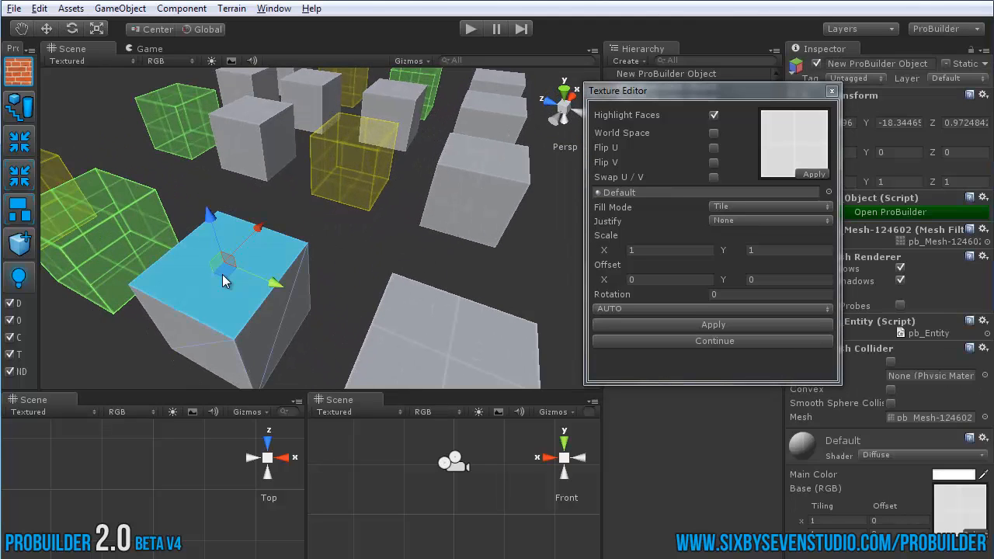
Step: Apply NoDraw to that cube's top face and to the top and one side face of the neighbouring corner cube
alt+drag(495, 249, 335, 224)
click(336, 224)
alt+drag(445, 235, 309, 266)
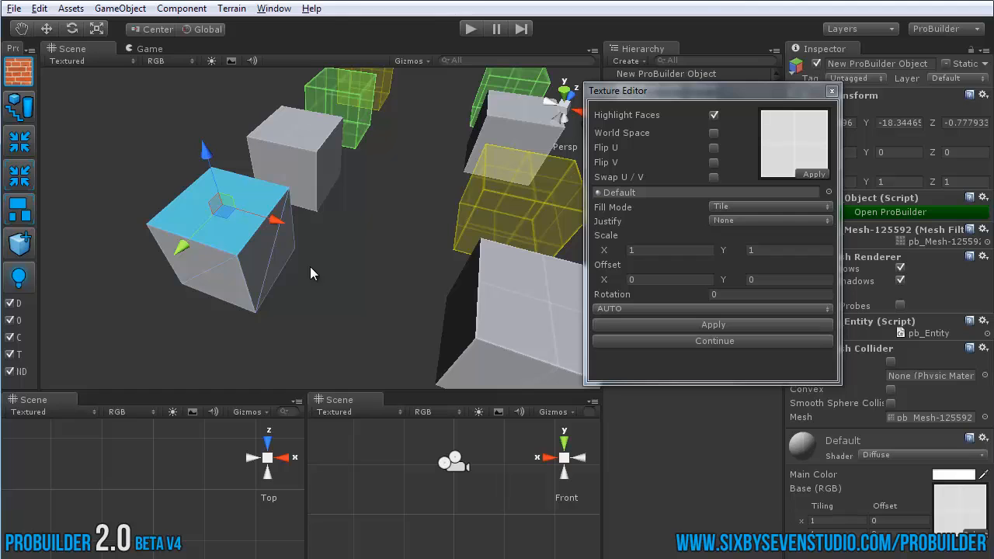
click(301, 128)
key(n)
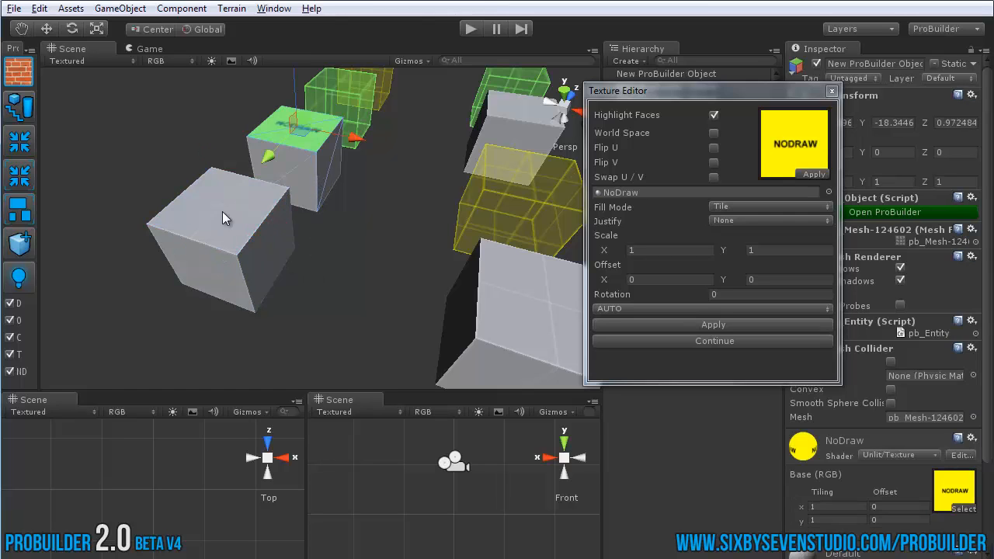
click(221, 211)
key(n)
click(272, 259)
key(n)
Step: Apply NoDraw to the side and top faces of the ordinary cube just behind the central Trigger cube
middle_drag(401, 297, 241, 292)
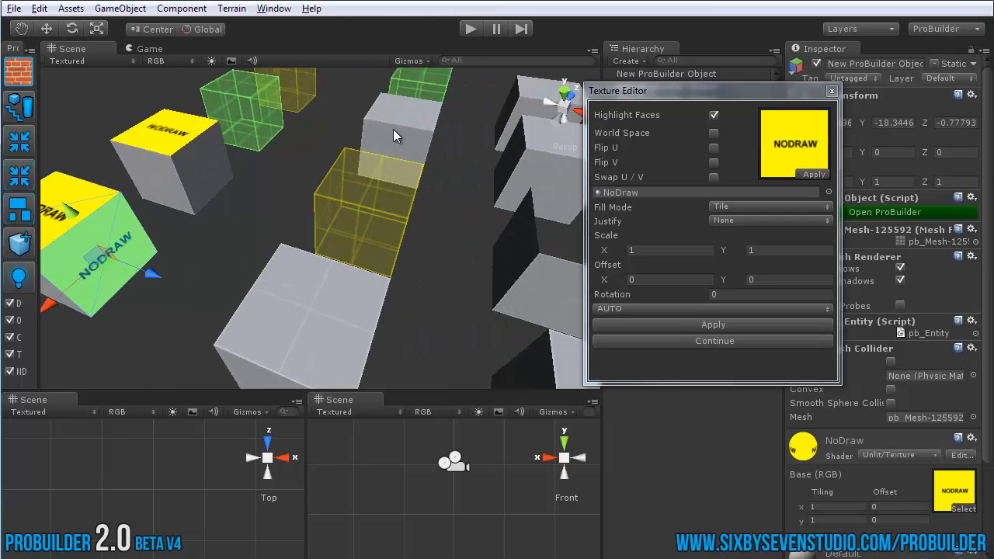
click(400, 135)
key(n)
click(384, 111)
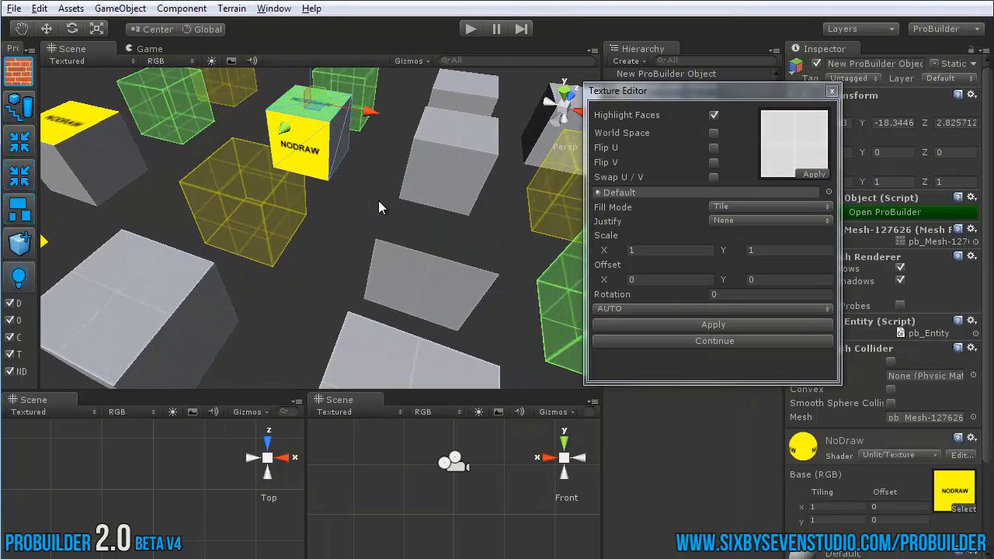
click(378, 200)
Step: Set the top and front side faces of the next ordinary cube in that row to NoDraw
click(473, 119)
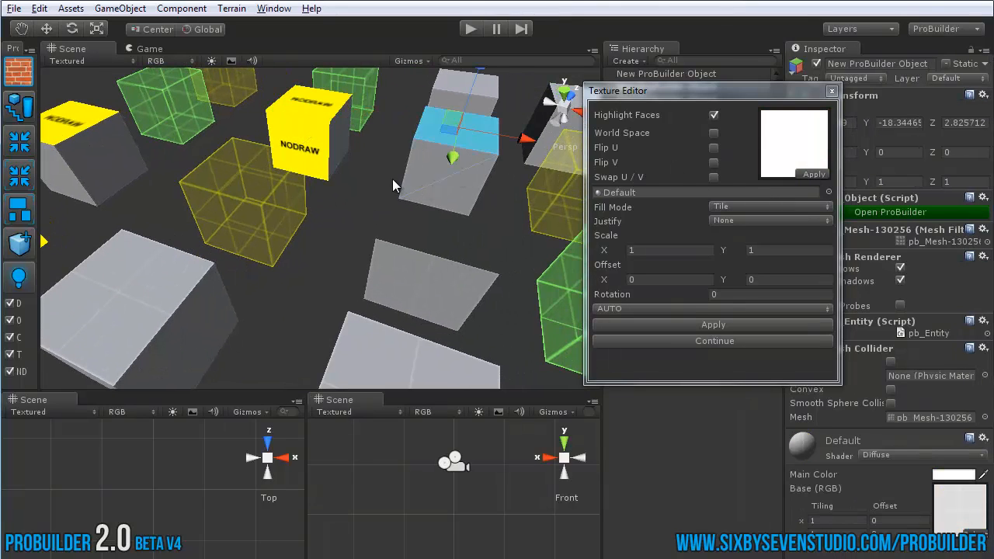
key(n)
click(432, 163)
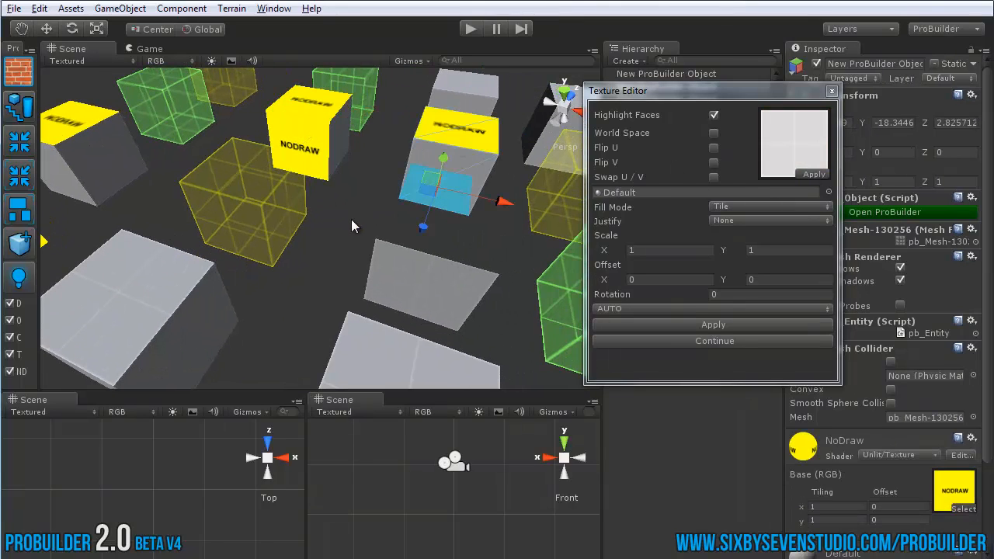
key(n)
Step: Apply NoDraw to the top faces of the row's last ordinary cube and the middle front-row cube, and leave texture editing
scroll(355, 273, down, 3)
click(414, 156)
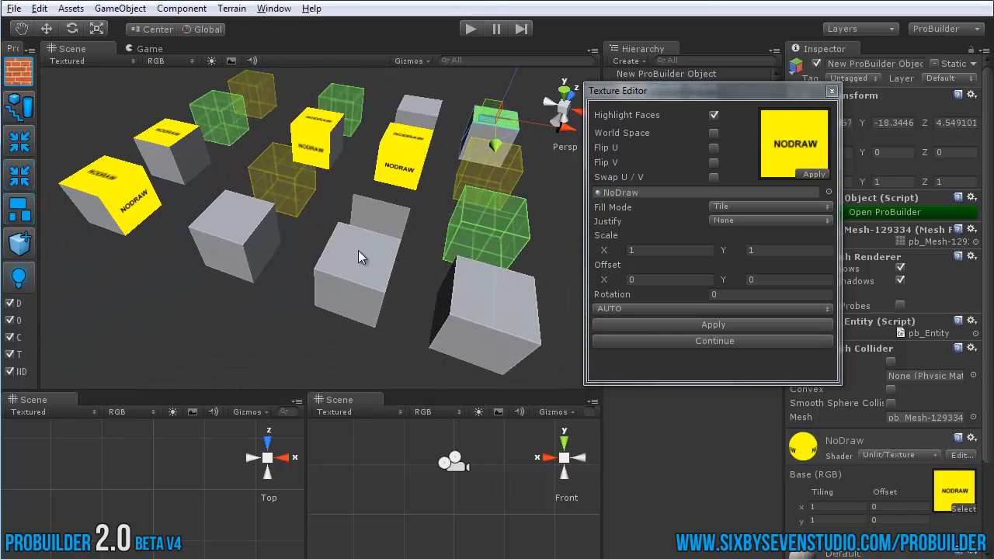
click(358, 250)
key(n)
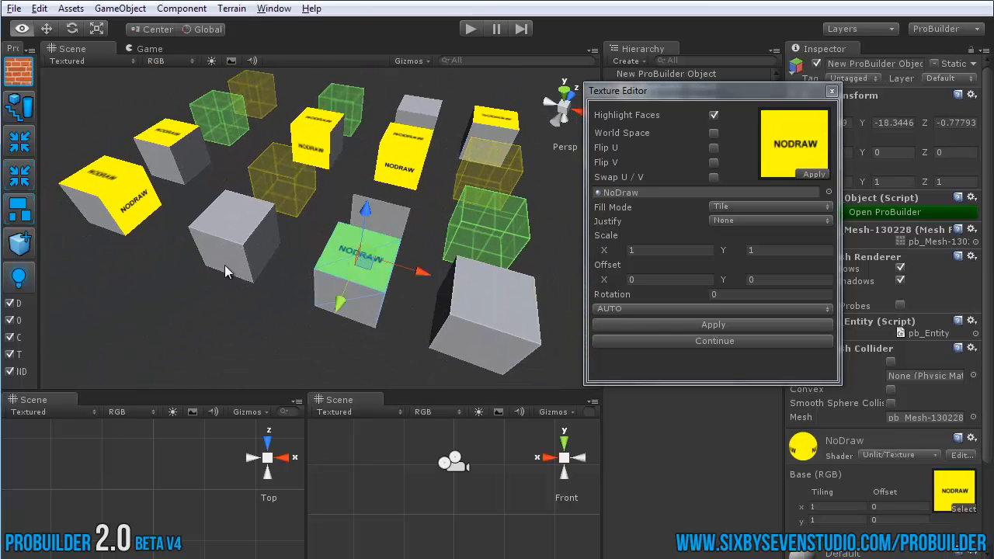
alt+drag(225, 264, 471, 256)
key(Escape)
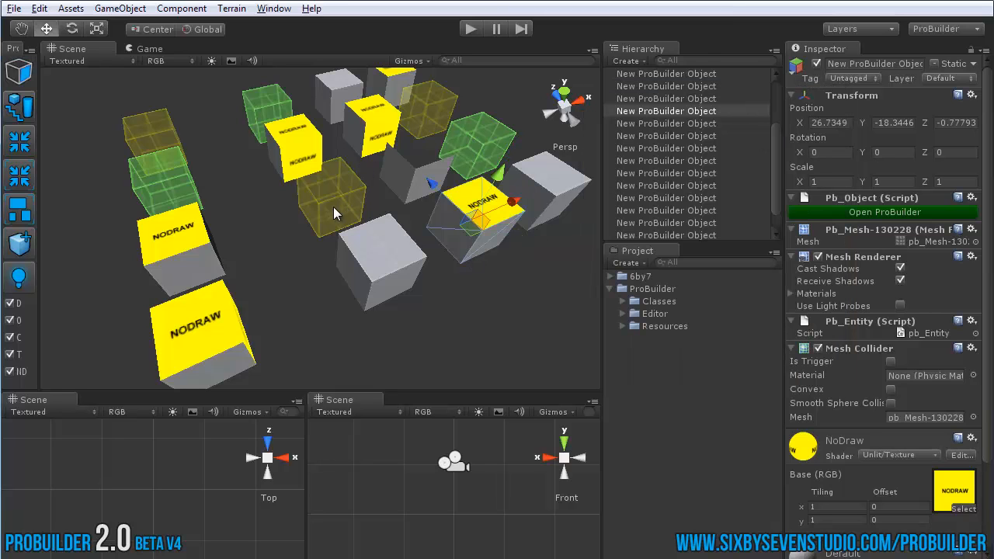
Step: Clear the object selection and hide all NoDraw faces in the scene
alt+drag(371, 314, 366, 265)
click(442, 307)
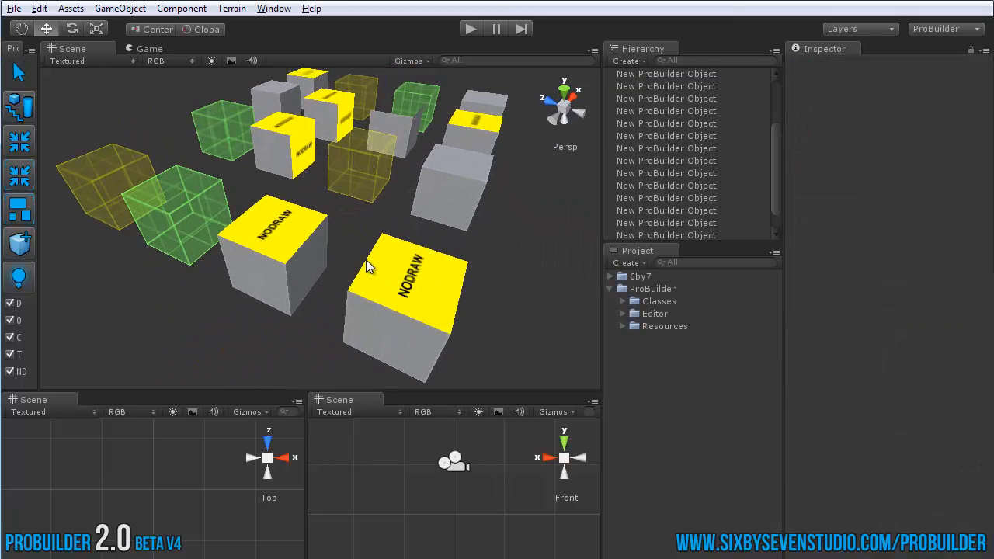
click(9, 372)
mouse_move(124, 326)
alt+mouse_down()
mouse_move(481, 235)
mouse_move(246, 235)
mouse_move(115, 319)
alt+mouse_up()
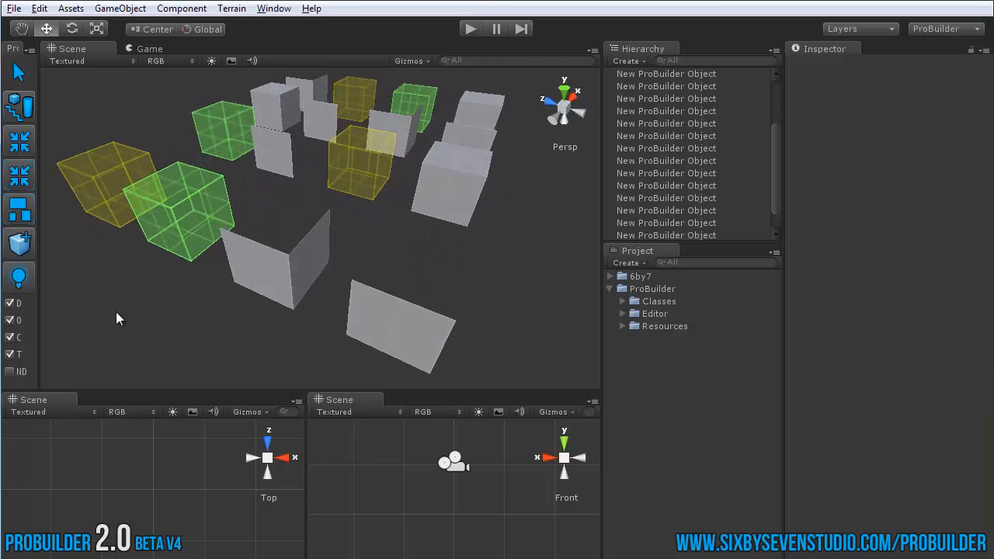
Step: Switch the visibility of the Detail (D) objects off and back on twice
click(9, 304)
click(10, 304)
click(9, 304)
click(10, 304)
alt+drag(124, 310, 434, 272)
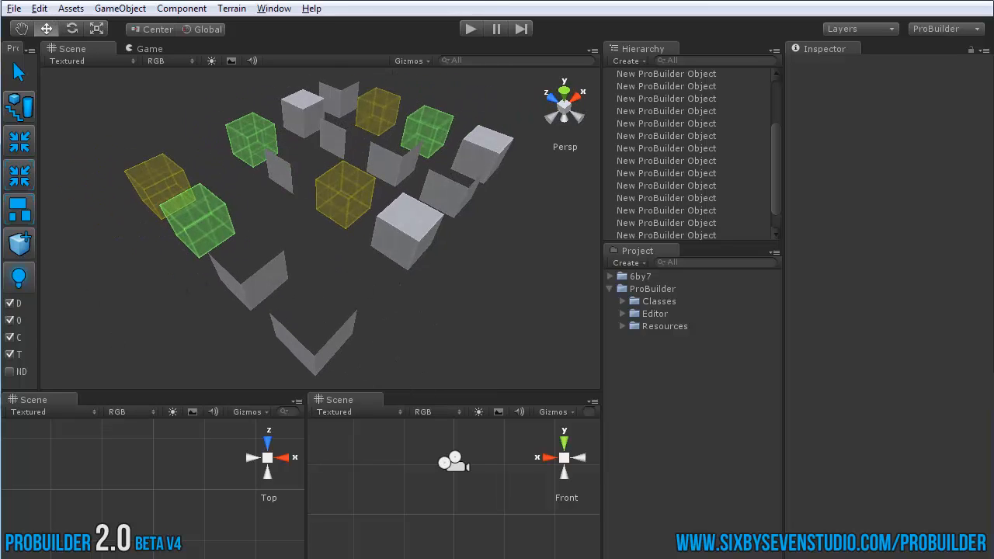
Step: Show the NoDraw faces on the cubes again
click(9, 372)
alt+drag(101, 334, 213, 295)
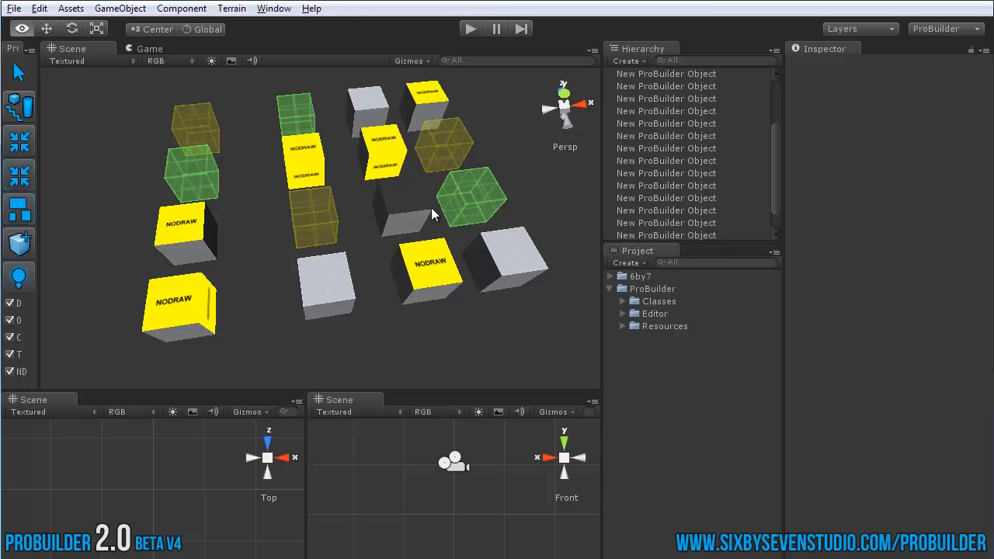
alt+drag(322, 264, 464, 210)
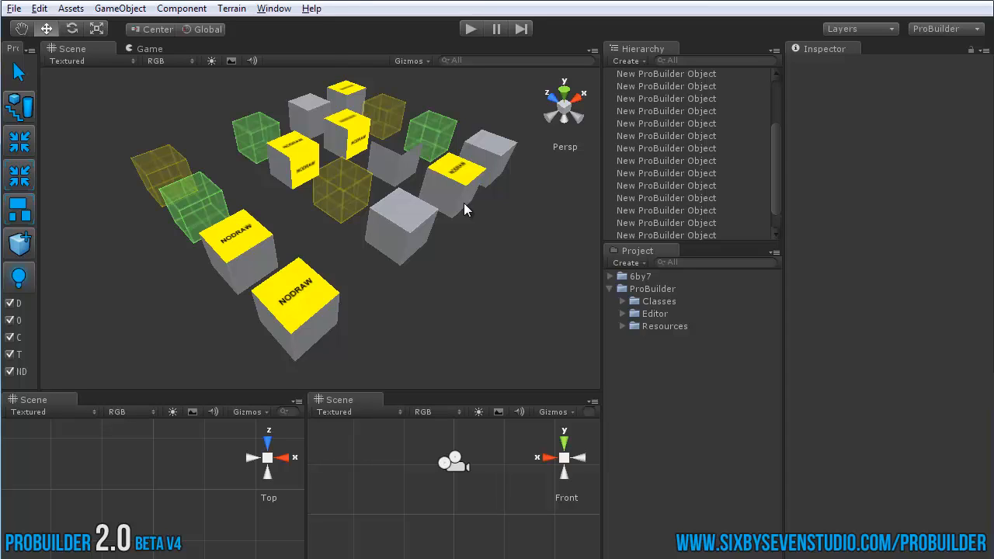
Step: Hide every ProBuilder type in the scene: NoDraw faces, Triggers, Colliders, Detail and Occluder objects
click(10, 371)
alt+drag(275, 260, 565, 228)
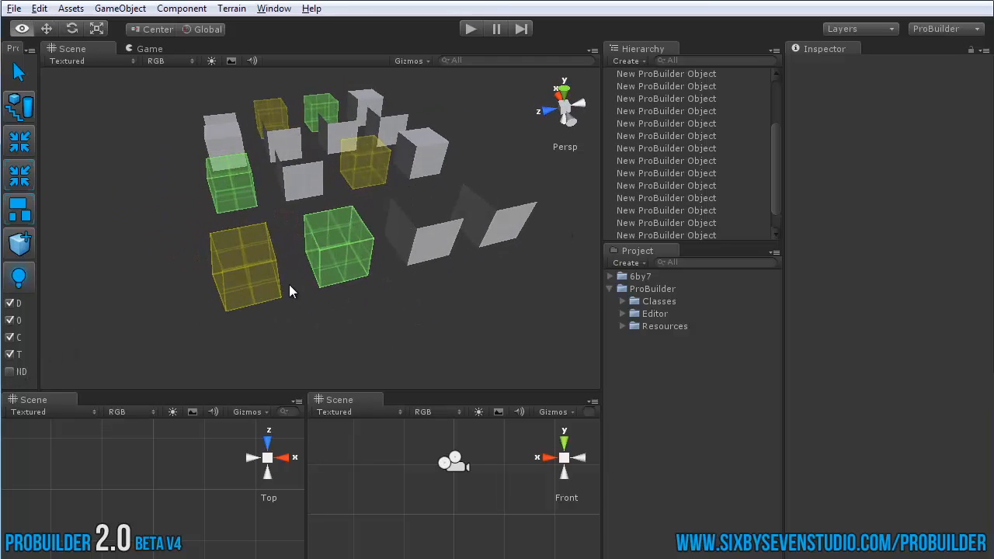
alt+drag(289, 290, 52, 360)
click(10, 355)
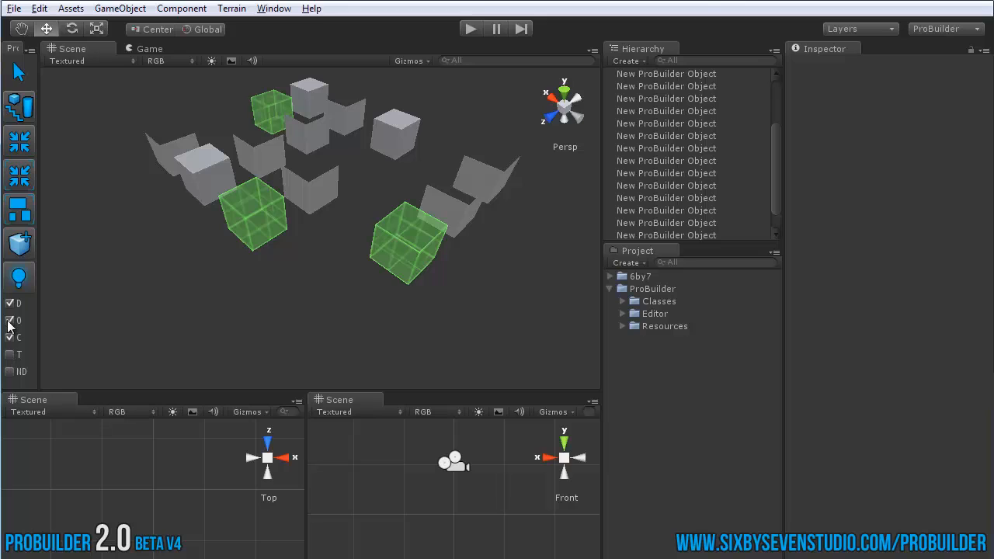
click(9, 338)
alt+drag(202, 295, 274, 152)
click(9, 304)
click(10, 321)
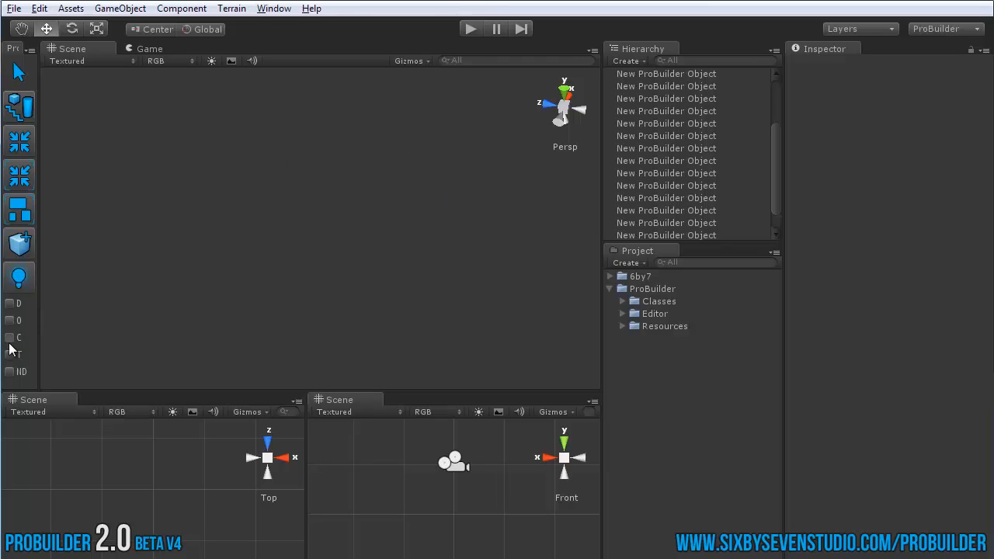
Step: Restore the visibility of all Collider, Trigger, NoDraw, Detail and Occluder types
click(9, 338)
click(9, 354)
click(9, 371)
click(9, 304)
click(9, 321)
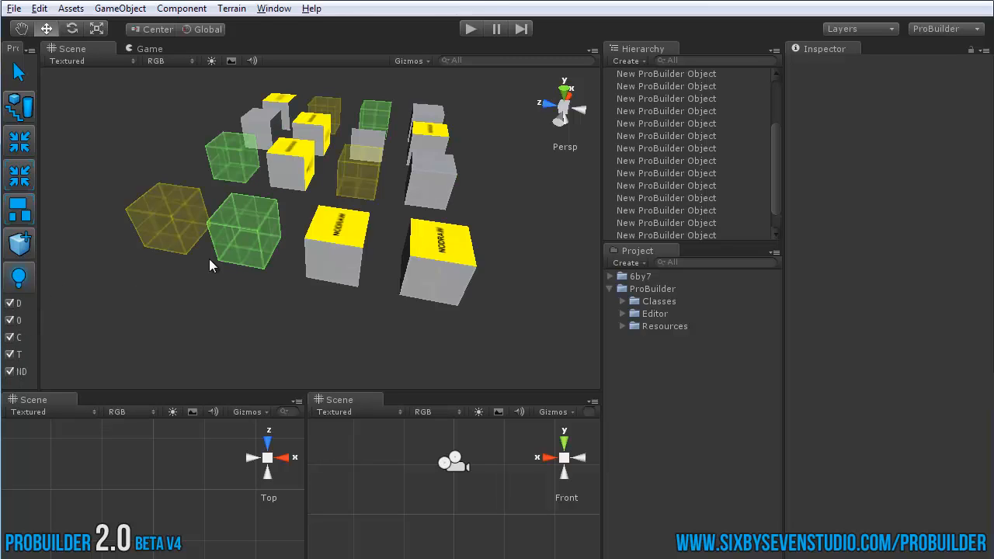
alt+drag(208, 258, 326, 248)
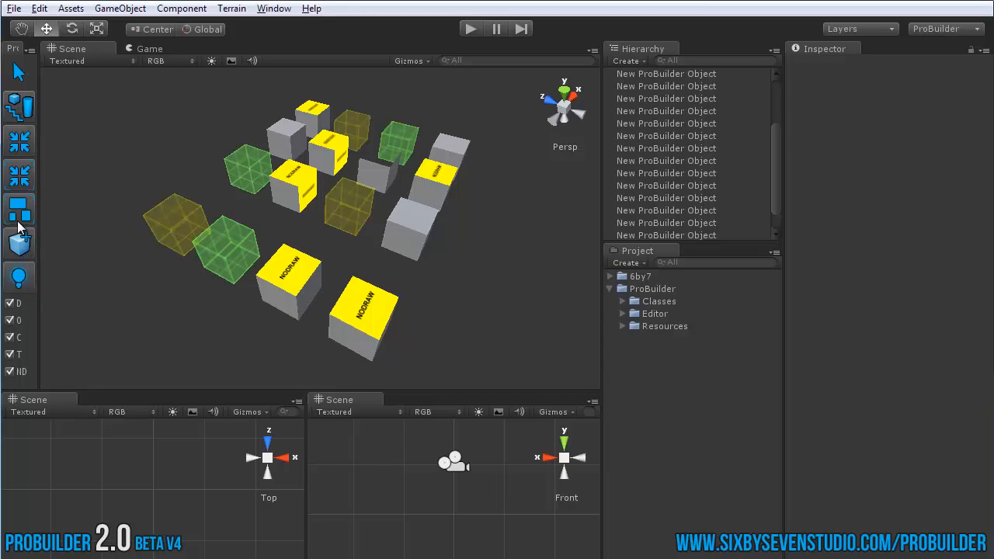
alt+drag(346, 253, 345, 240)
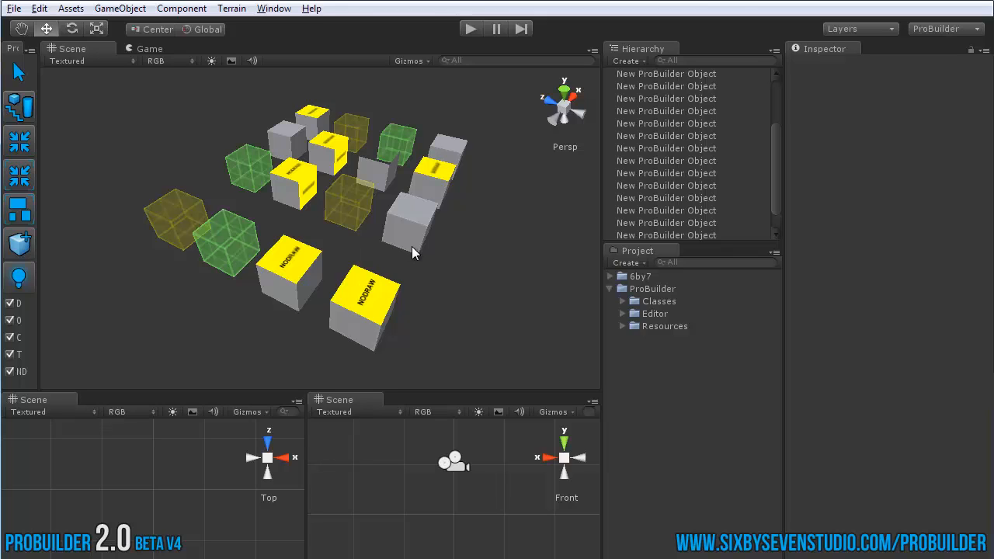
alt+drag(412, 251, 394, 247)
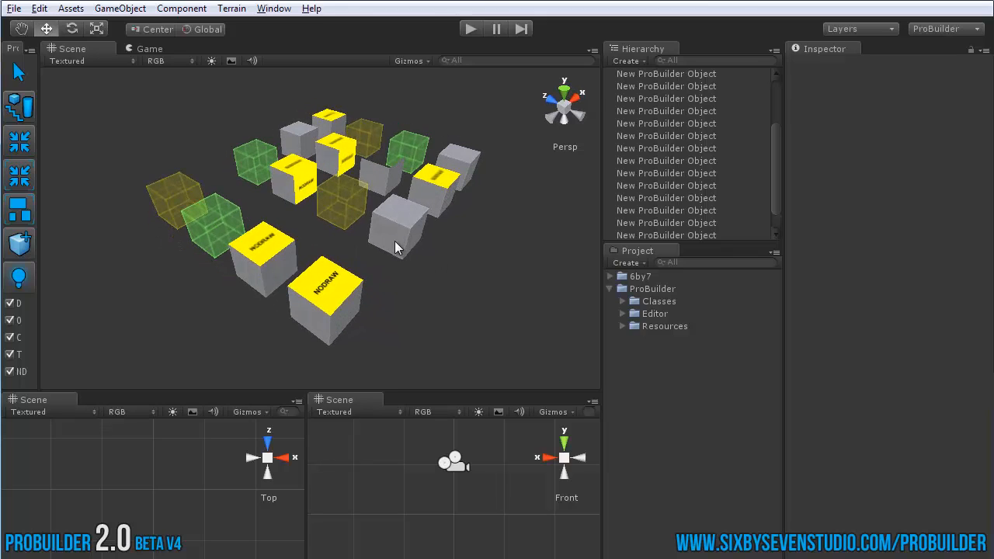
alt+drag(417, 261, 396, 304)
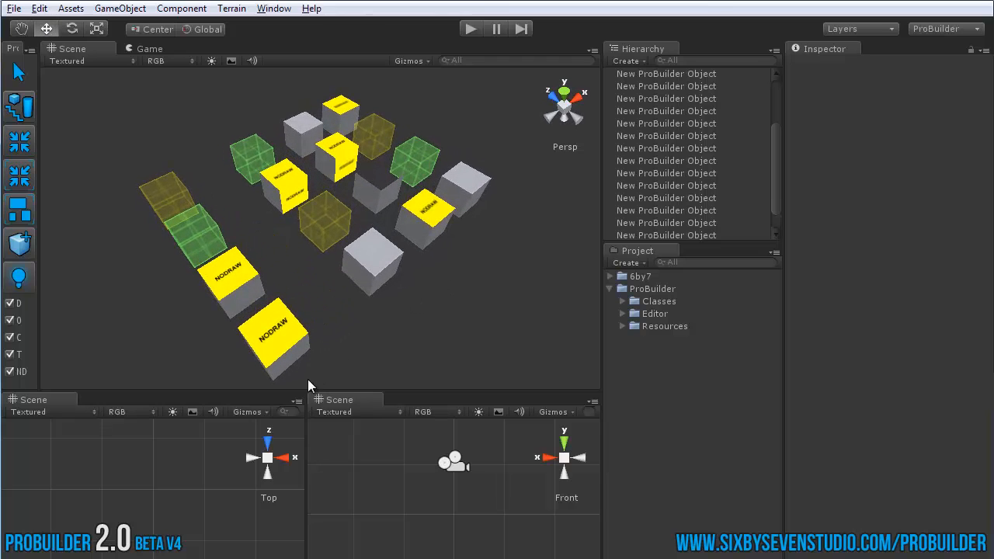
alt+drag(318, 226, 401, 237)
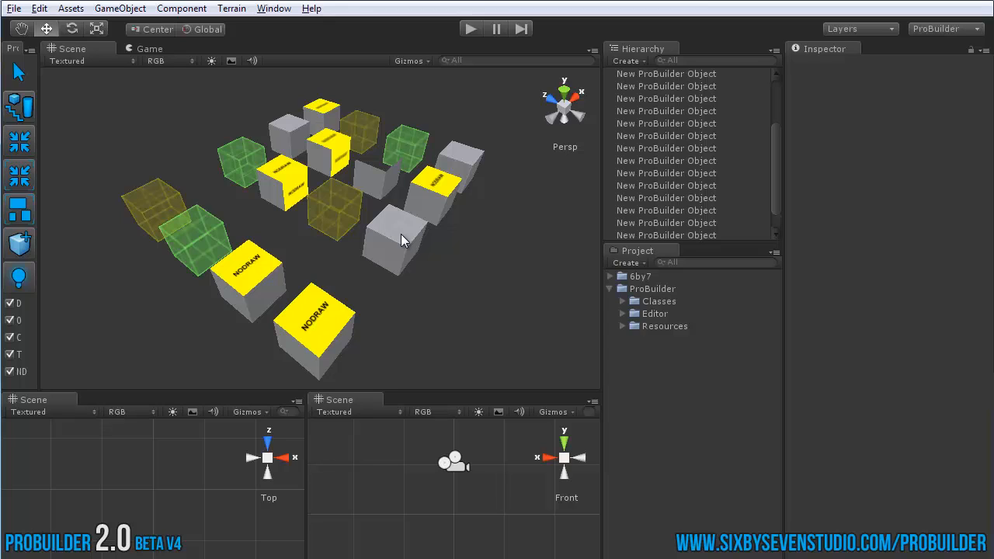
middle_drag(400, 272, 399, 261)
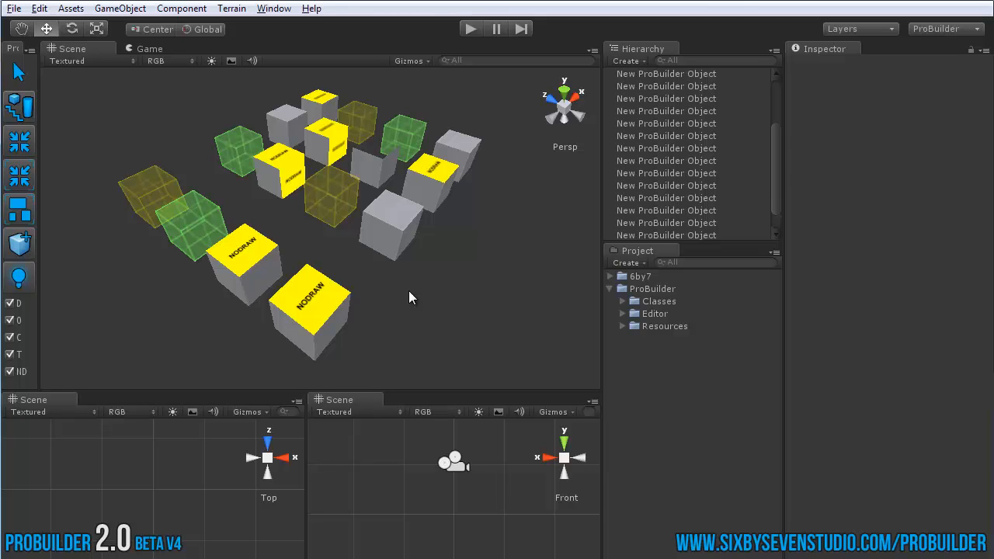
alt+drag(397, 278, 422, 258)
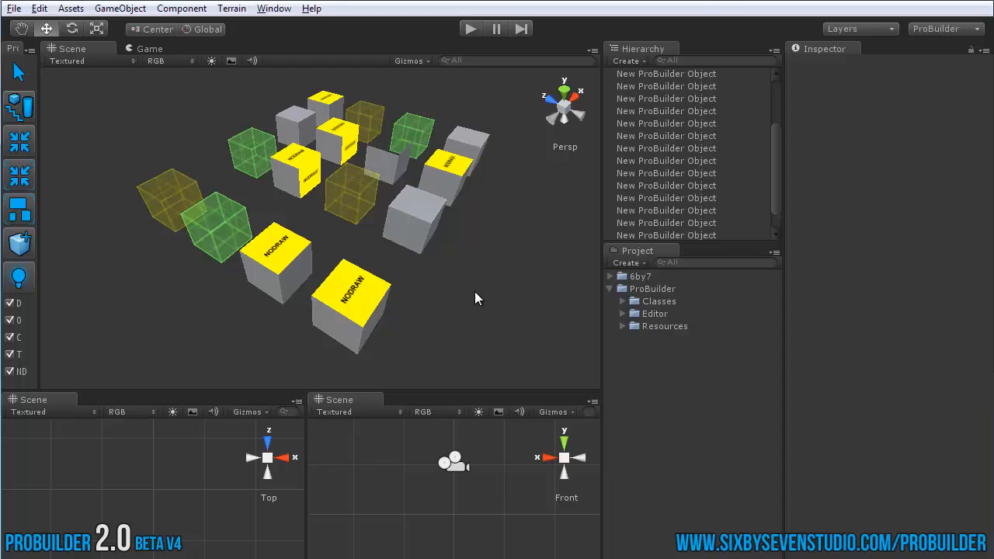